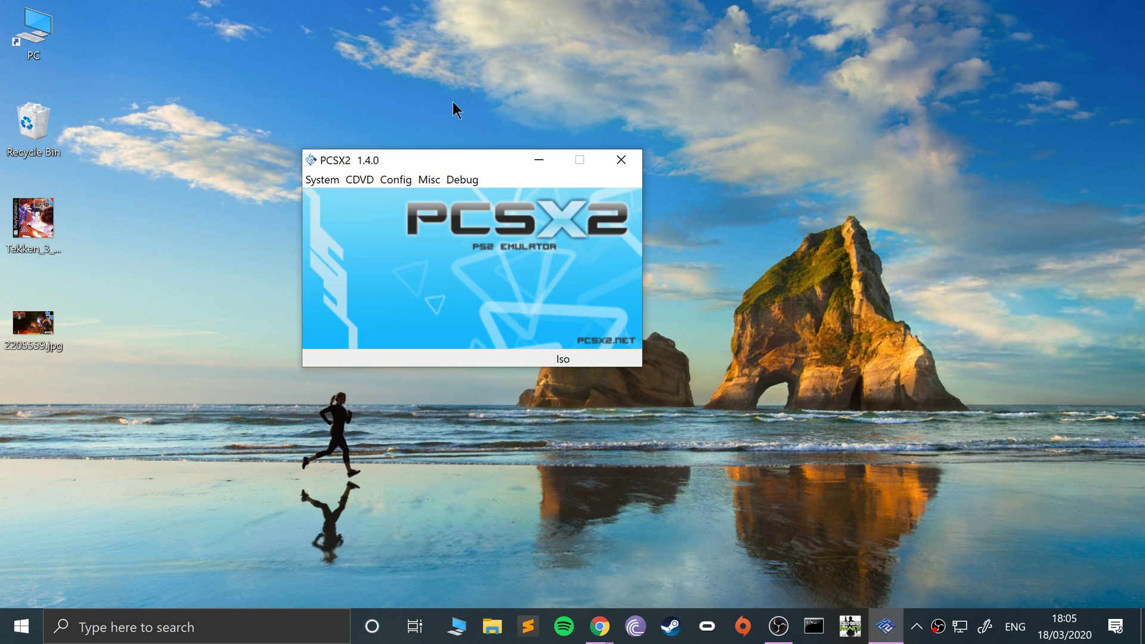
- Open the LilyPad controller plugin settings from Config > Controllers (PAD)
left_click(396, 179)
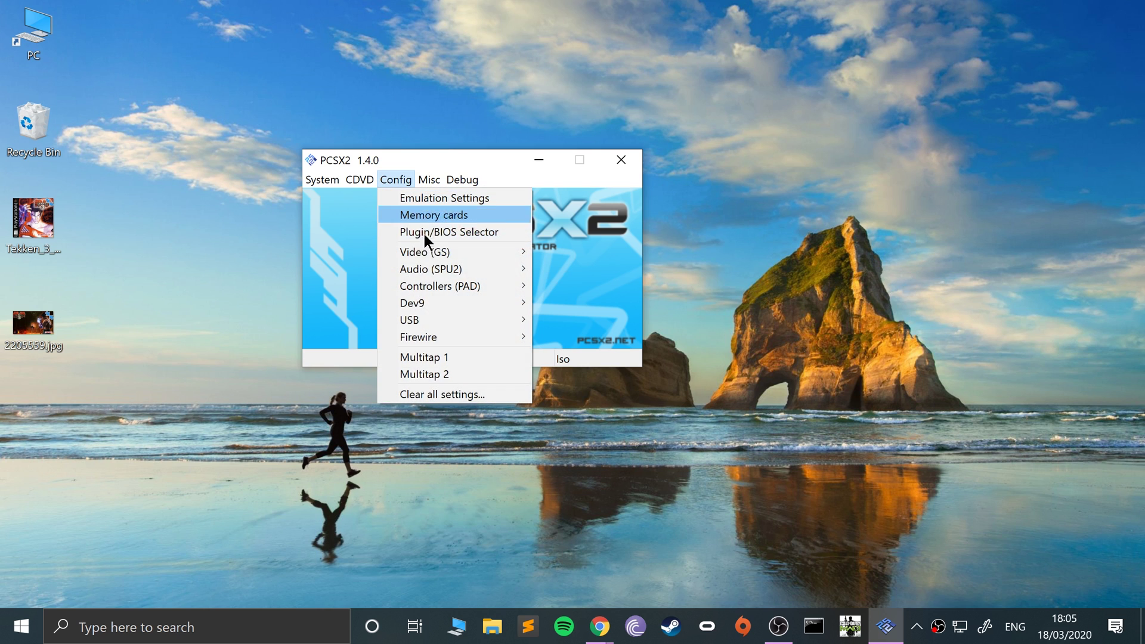
mouse_move(441, 286)
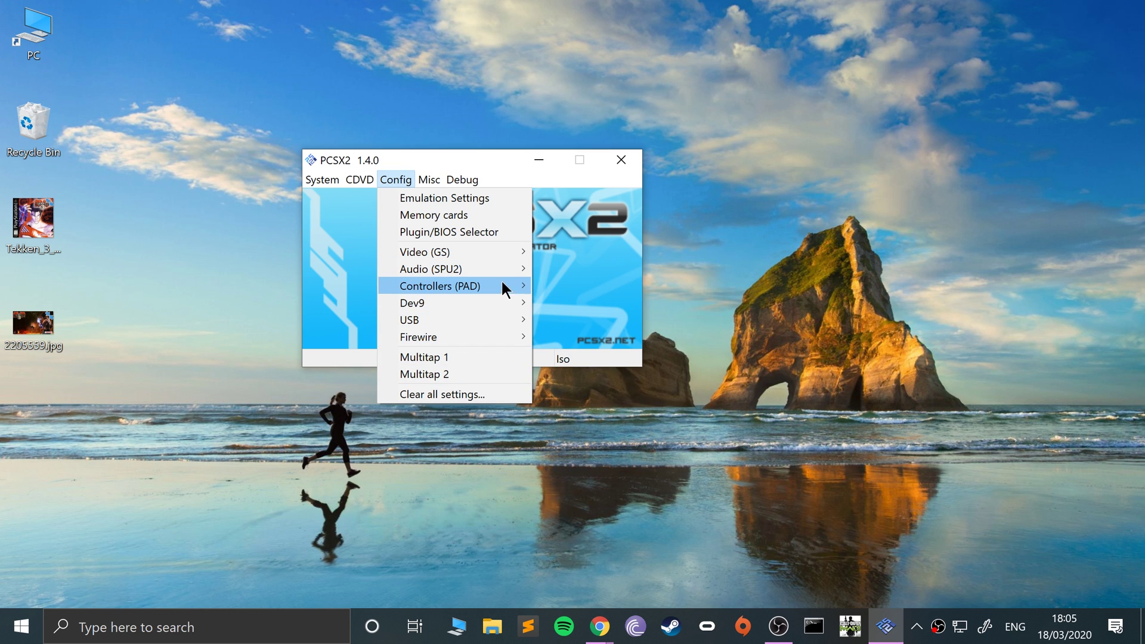
mouse_move(513, 289)
left_click(556, 303)
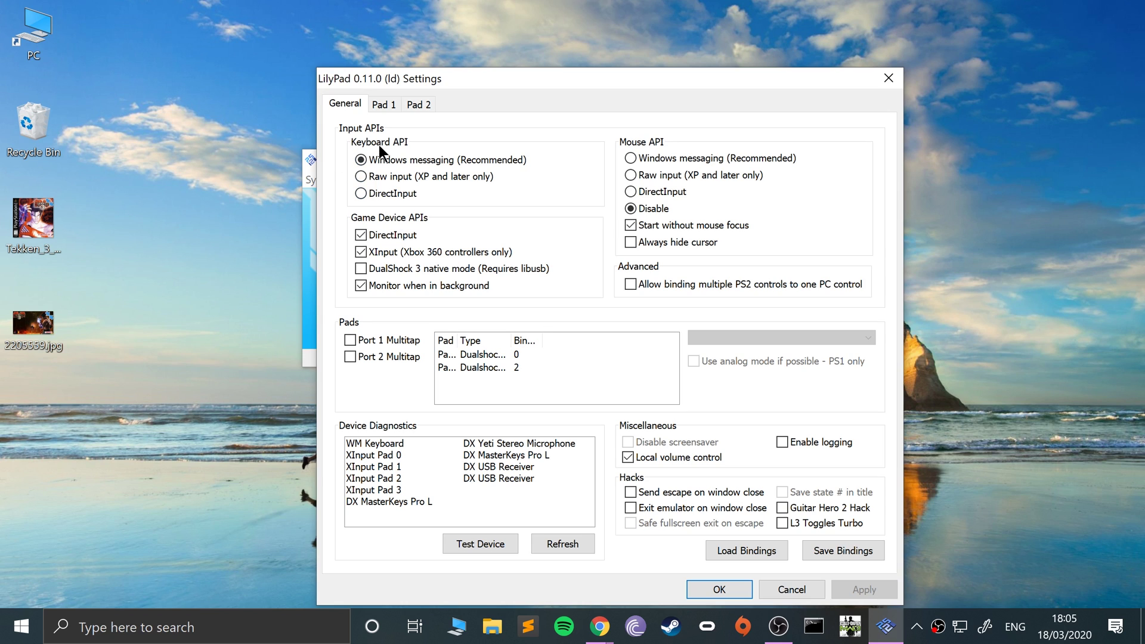
- Keep keyboard on Windows messaging, set Mouse API to DirectInput, and uncheck Start without mouse focus
left_click(381, 161)
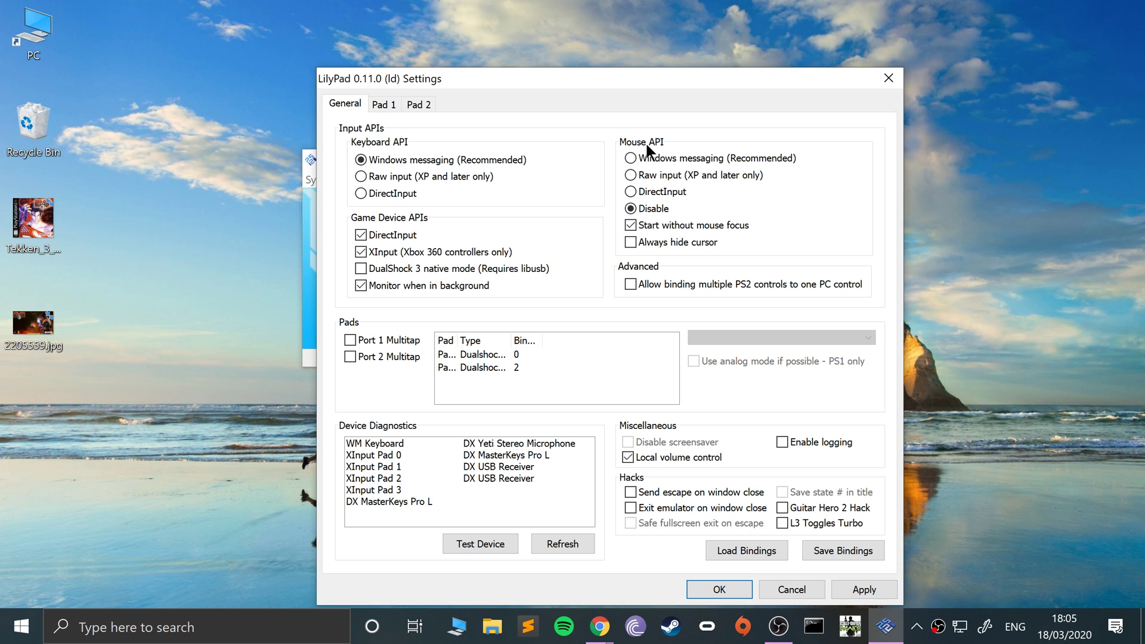
left_click(652, 192)
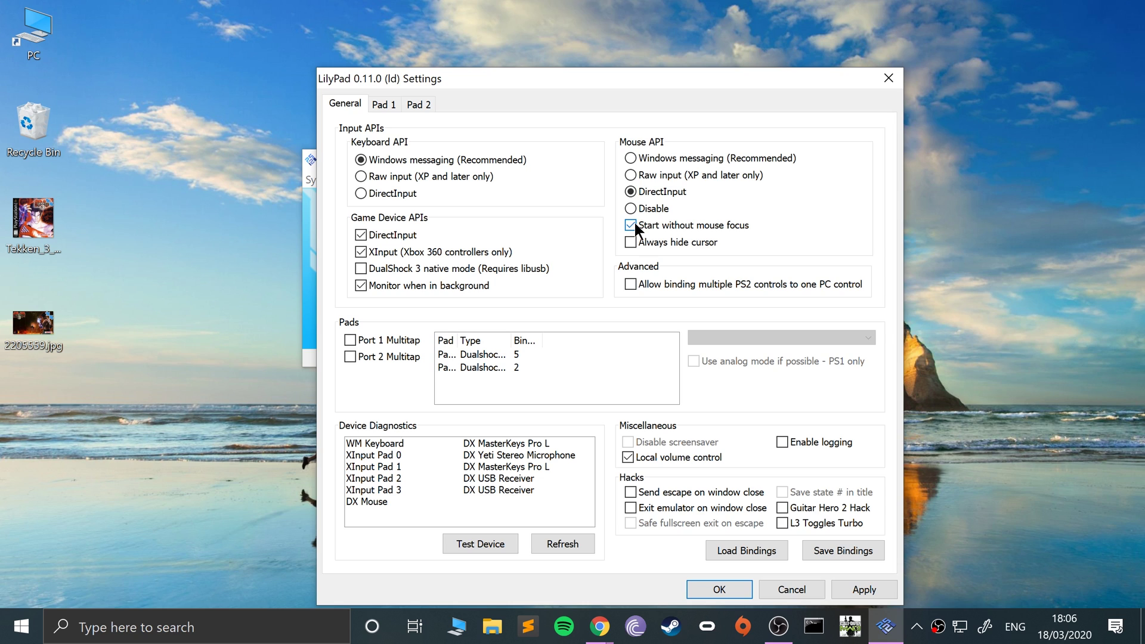
left_click(715, 225)
- Clear all existing bindings on the Pad 1 tab
left_click(384, 103)
left_click(408, 102)
left_click(389, 102)
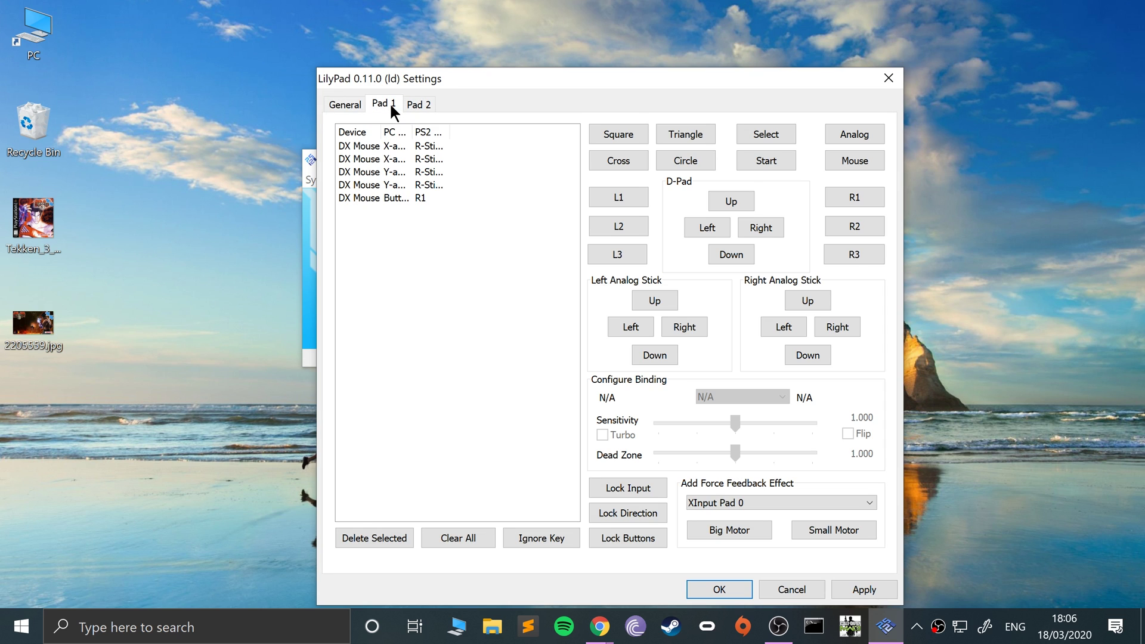
left_click(470, 538)
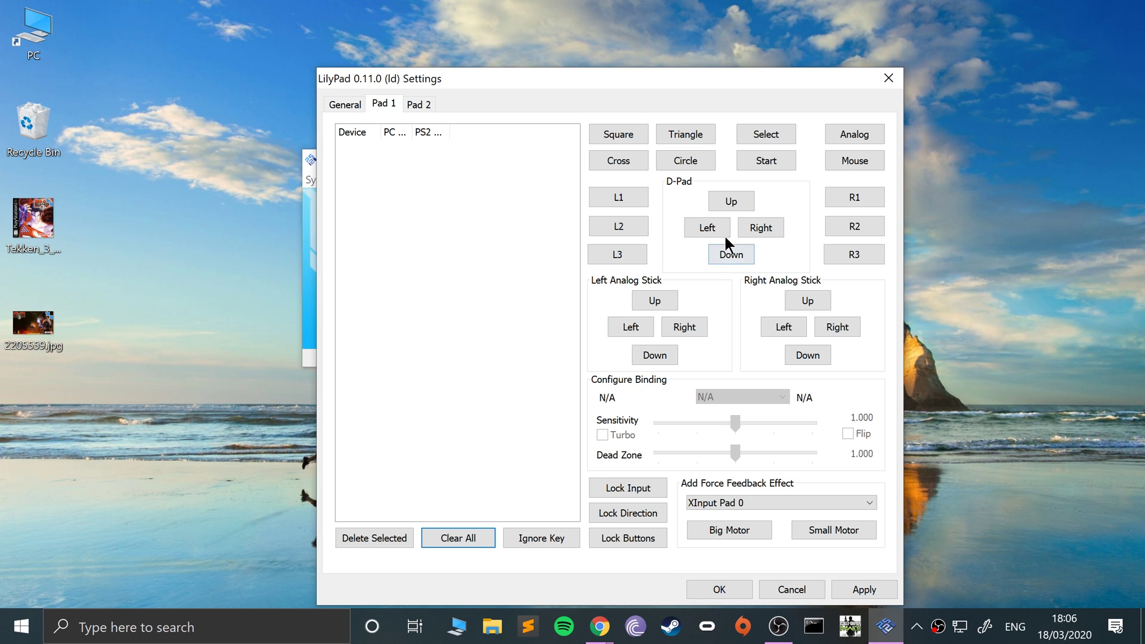
- Bind the Up, Down, Left and Right arrow keys to the matching left analog stick directions
left_click(650, 303)
key("Up")
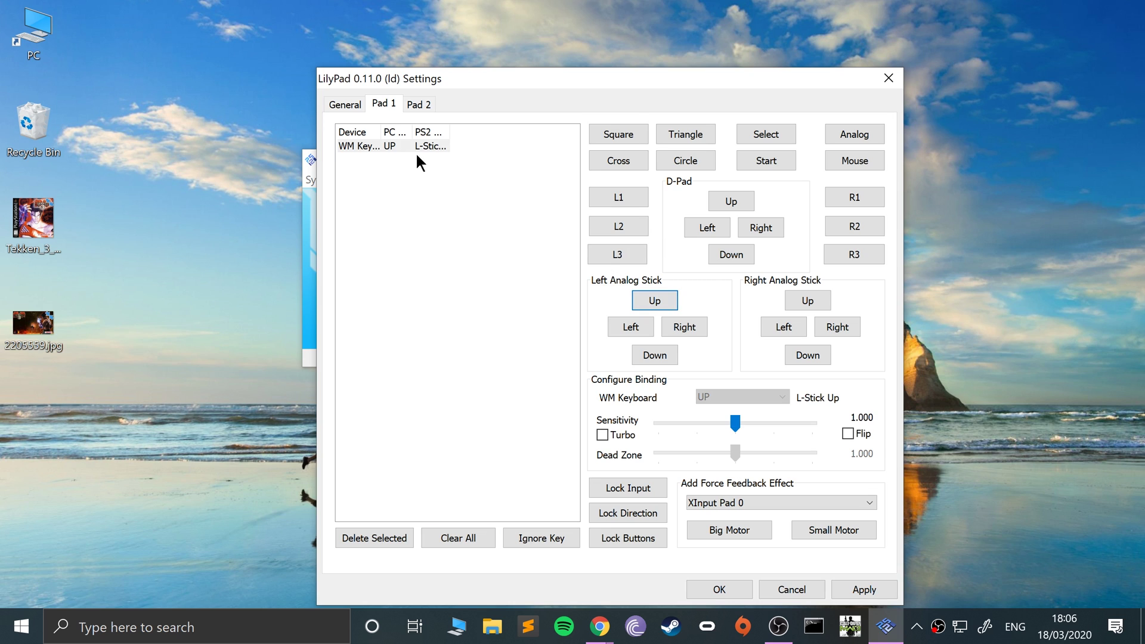
left_click_drag(382, 132, 471, 131)
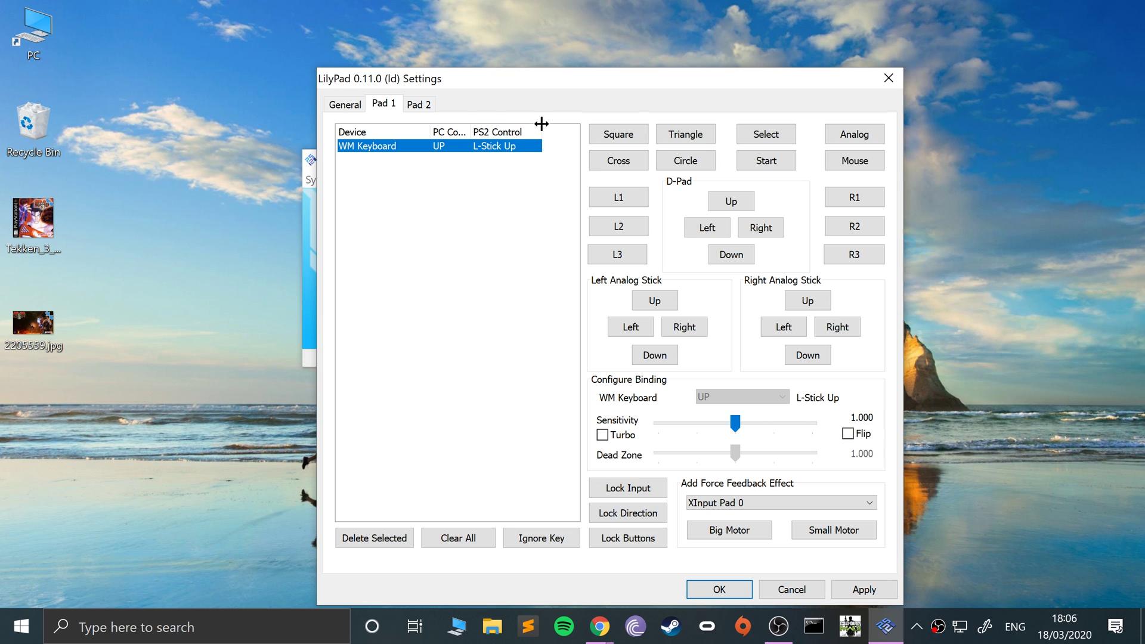
left_click_drag(470, 131, 412, 130)
left_click(650, 355)
key("Down")
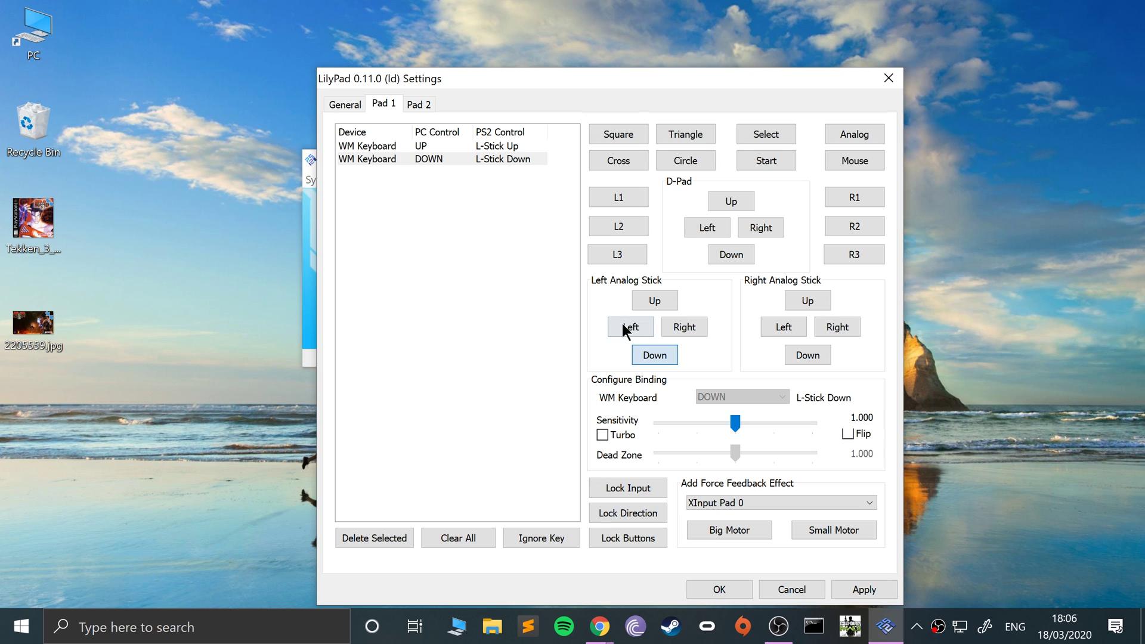
left_click(625, 330)
key("Left")
left_click(664, 321)
key("Right")
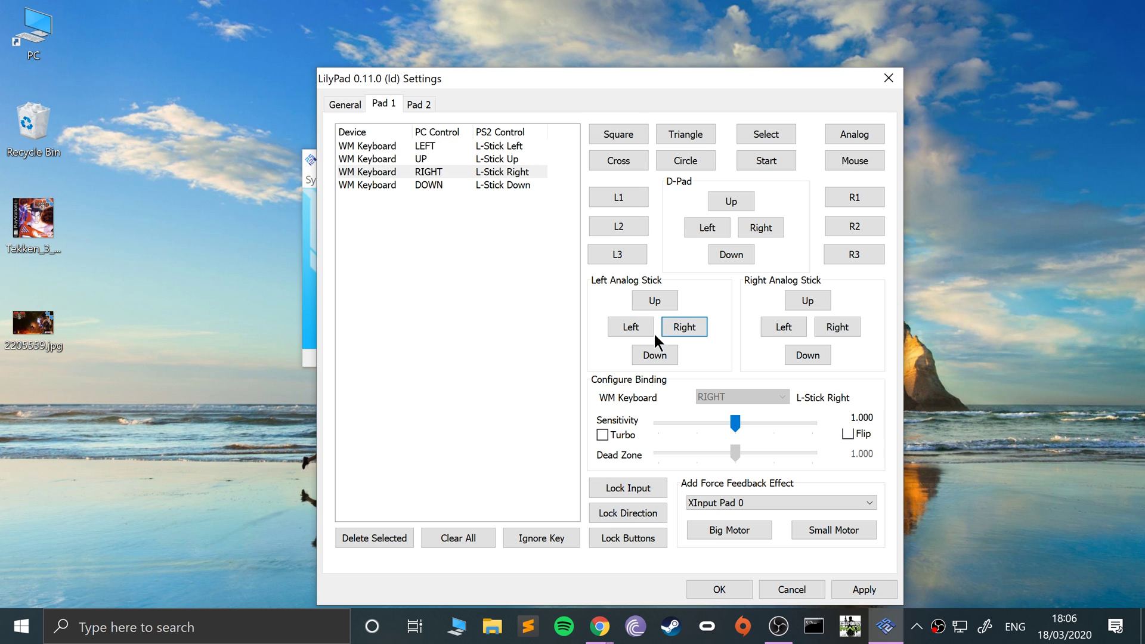
- Bind mouse up, down, left and right movement to the right analog stick's four directions
left_click(793, 302)
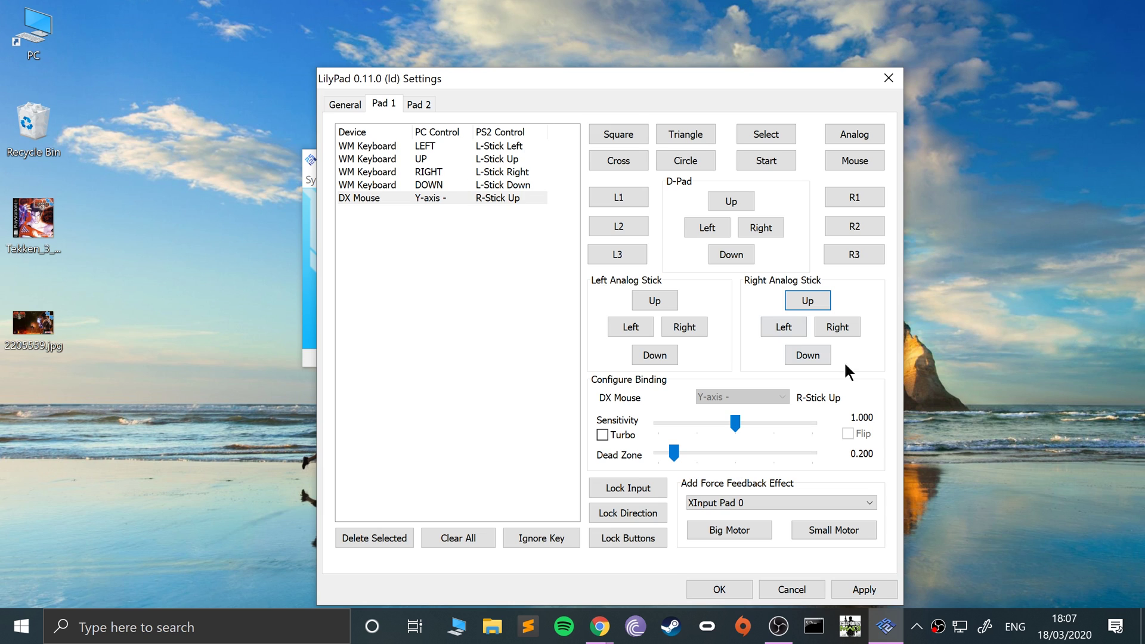
left_click(812, 358)
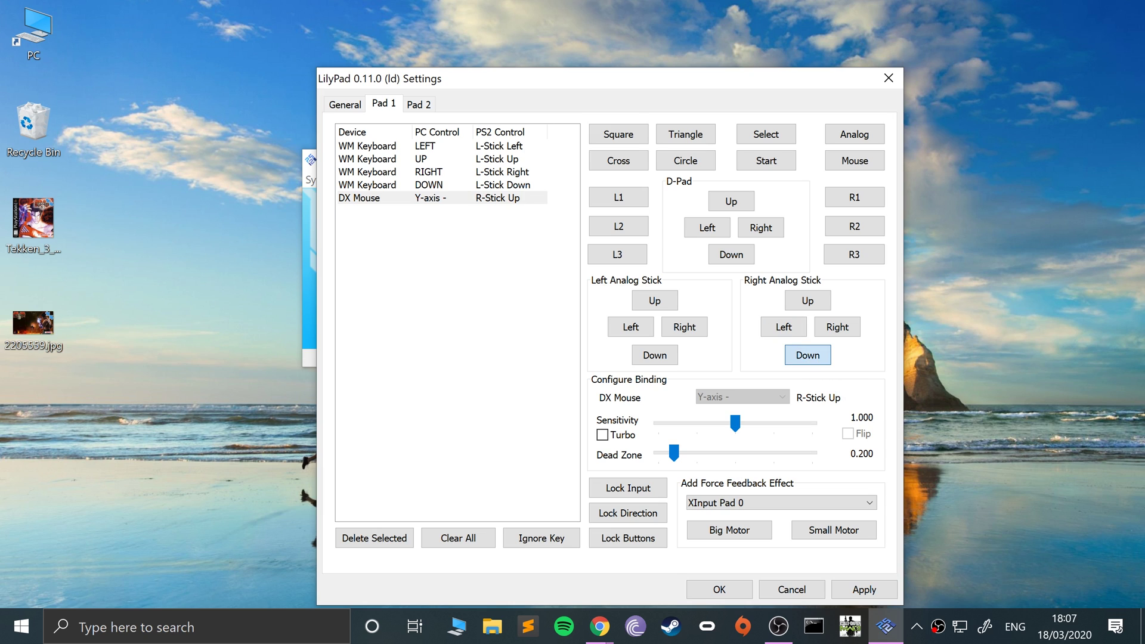
left_click(779, 327)
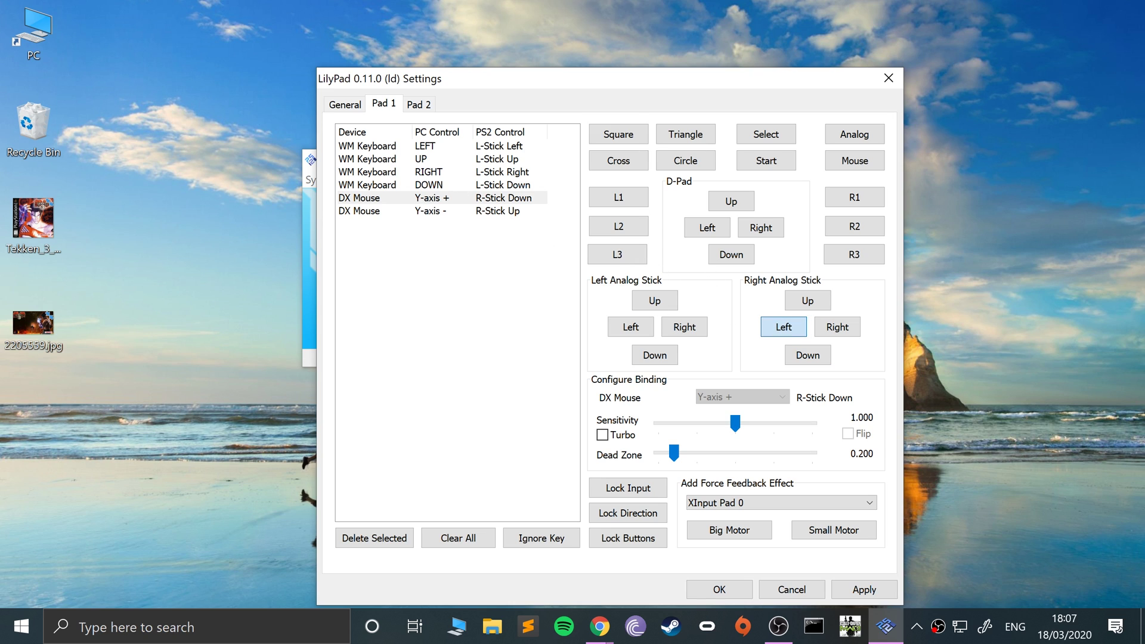
left_click(846, 327)
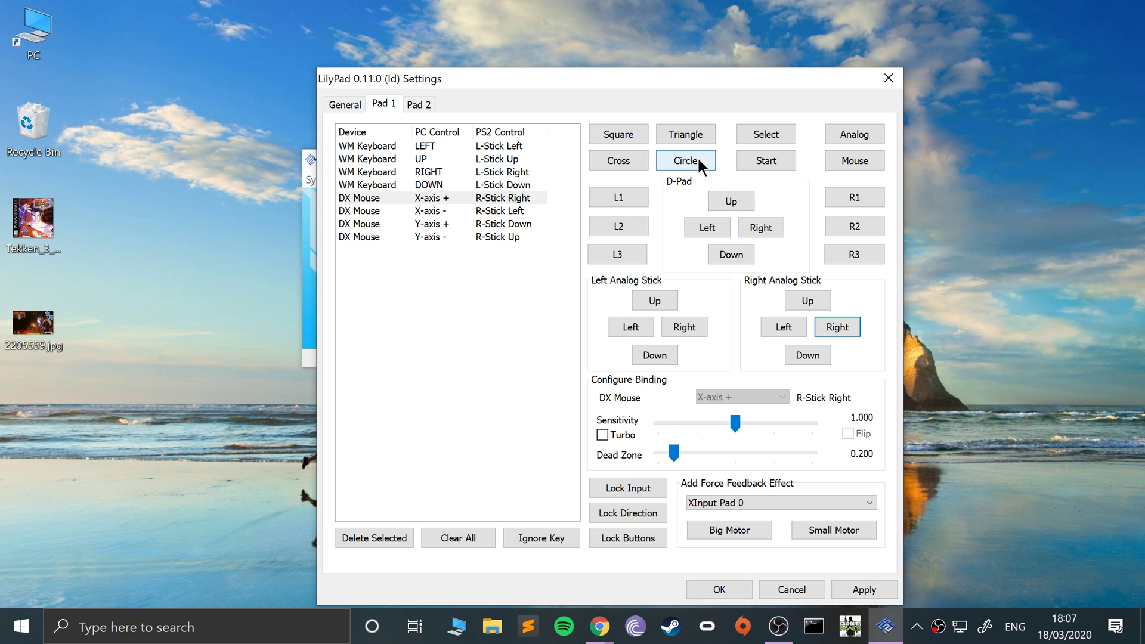
- Restore mouse Y-axis + on right stick down and prepare the Cross button binding
left_click(620, 159)
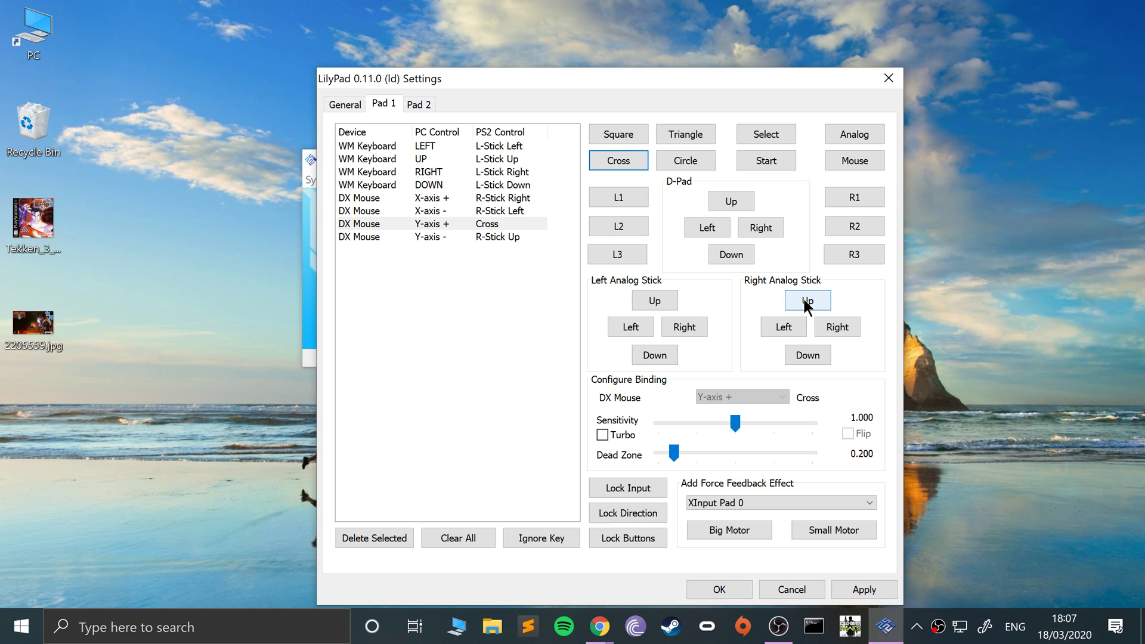
left_click(800, 350)
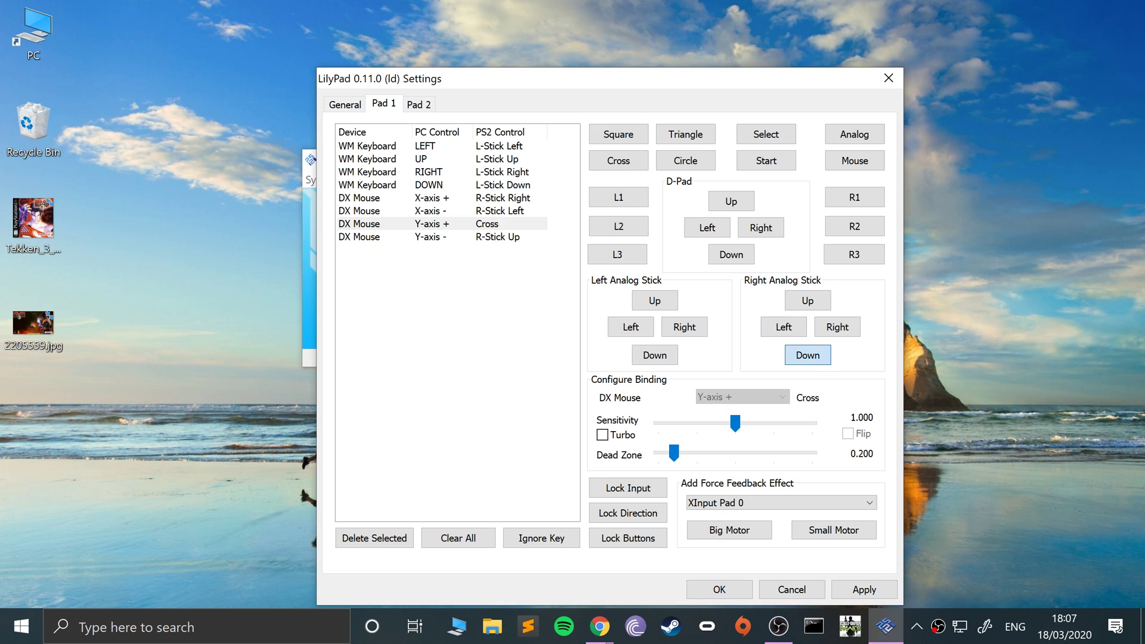
left_click(620, 166)
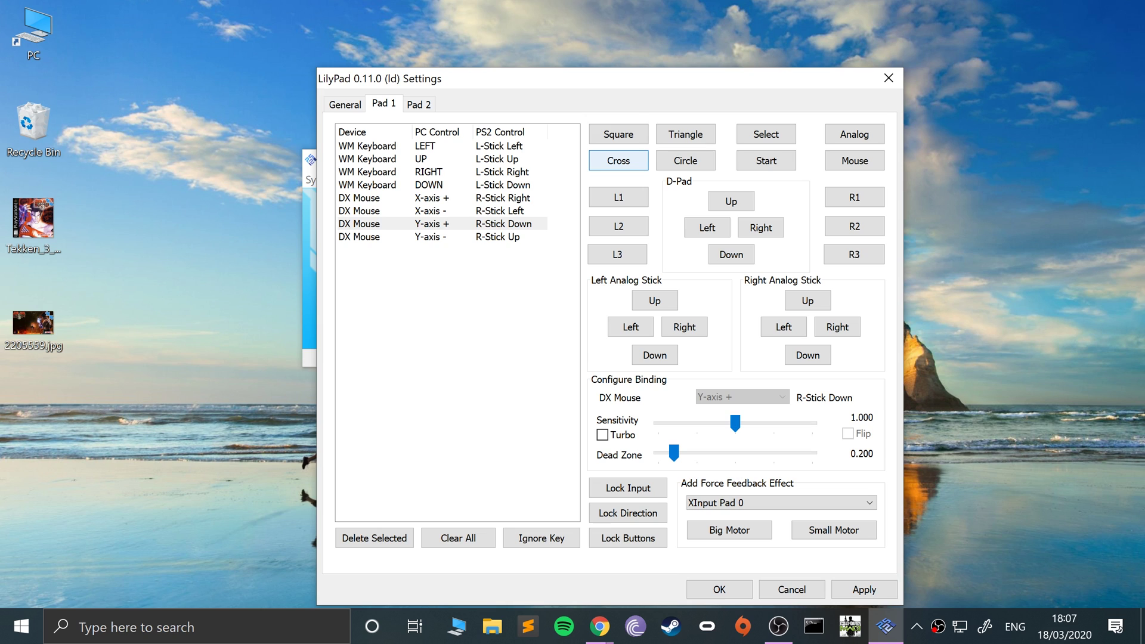
- Map SPACE to Cross, mouse Button 0 to R1, Button 1 to L1, and restore X-axis + on right stick right
key("space")
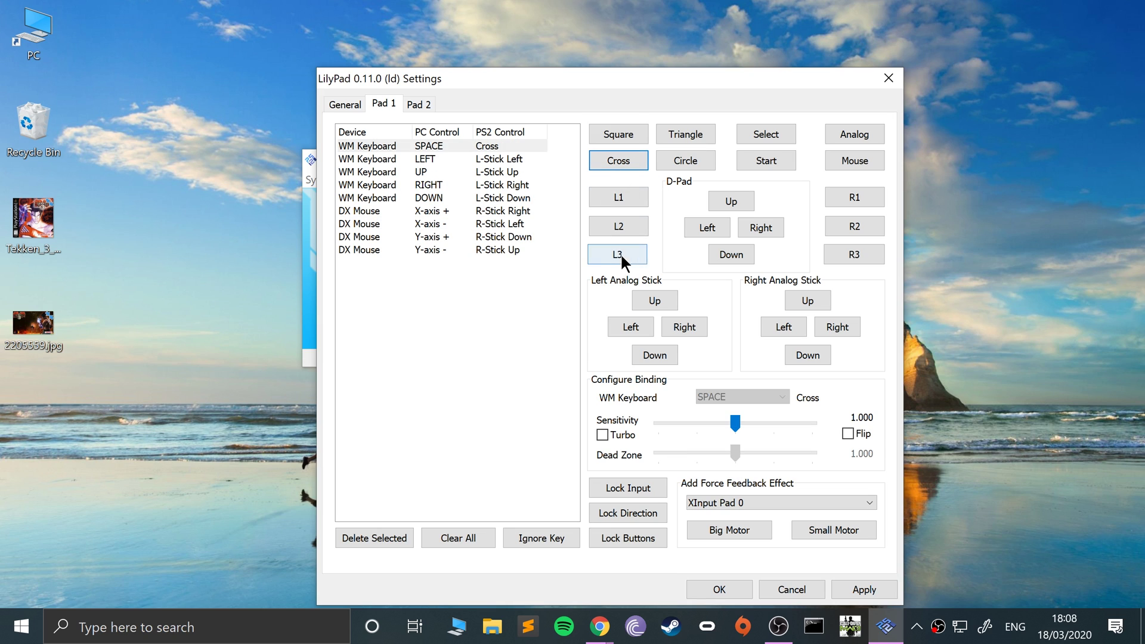
left_click(847, 204)
left_click(847, 203)
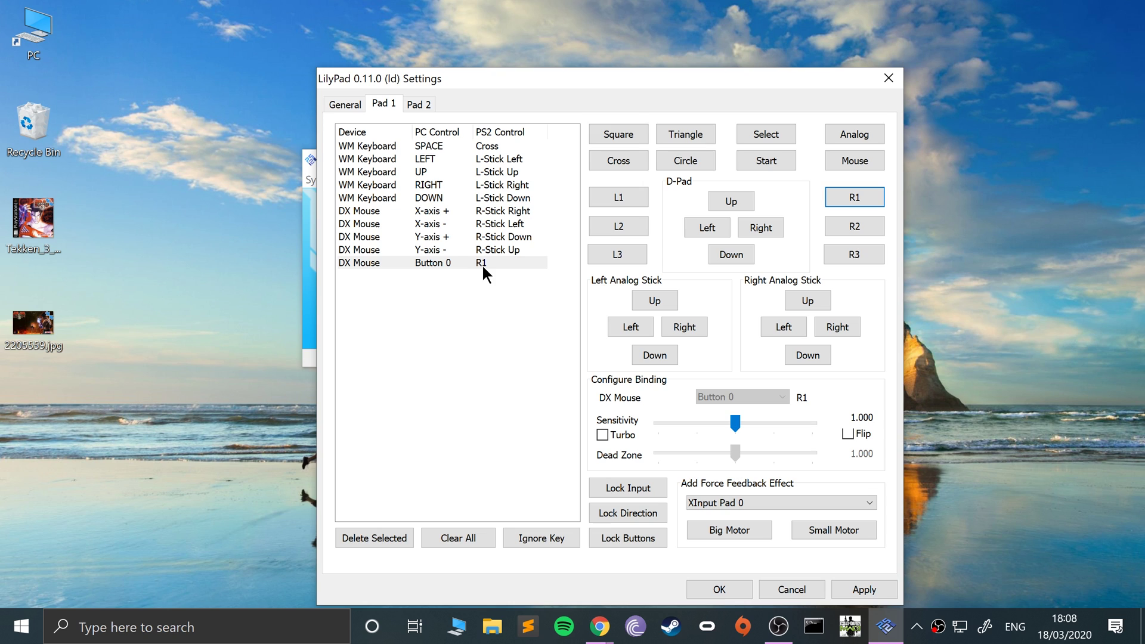
left_click(626, 210)
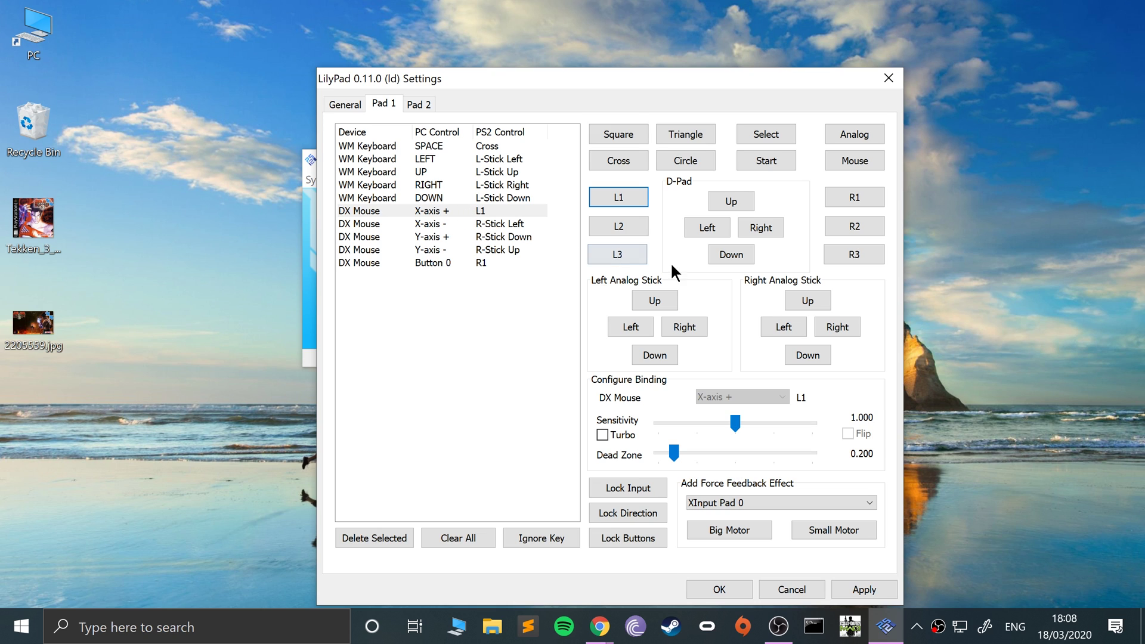
left_click(832, 328)
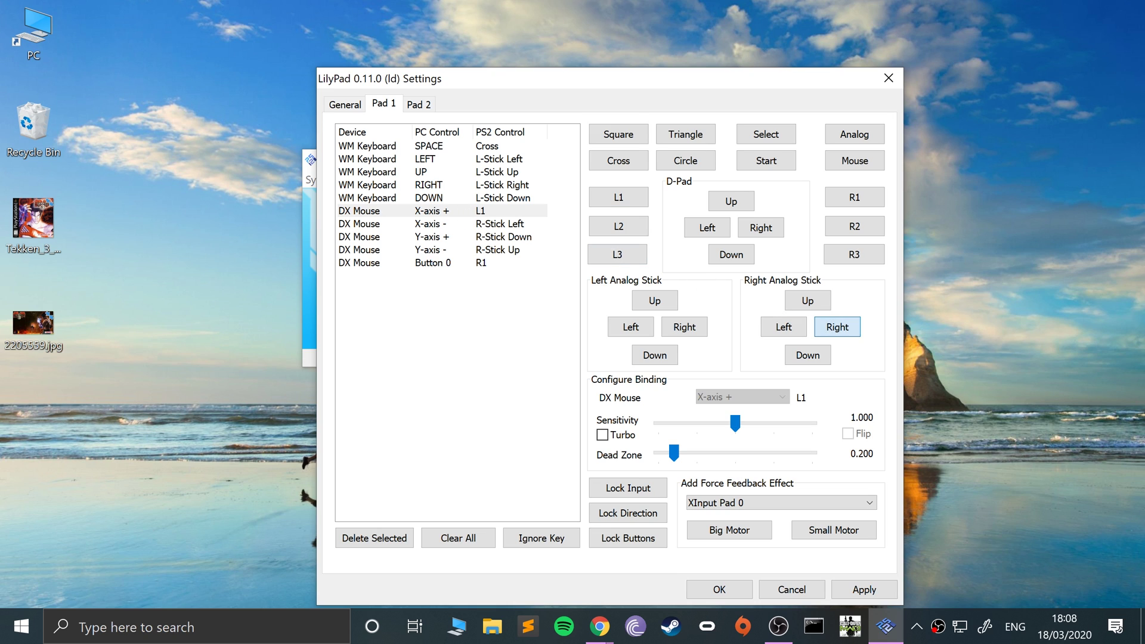
left_click(625, 201)
right_click(624, 202)
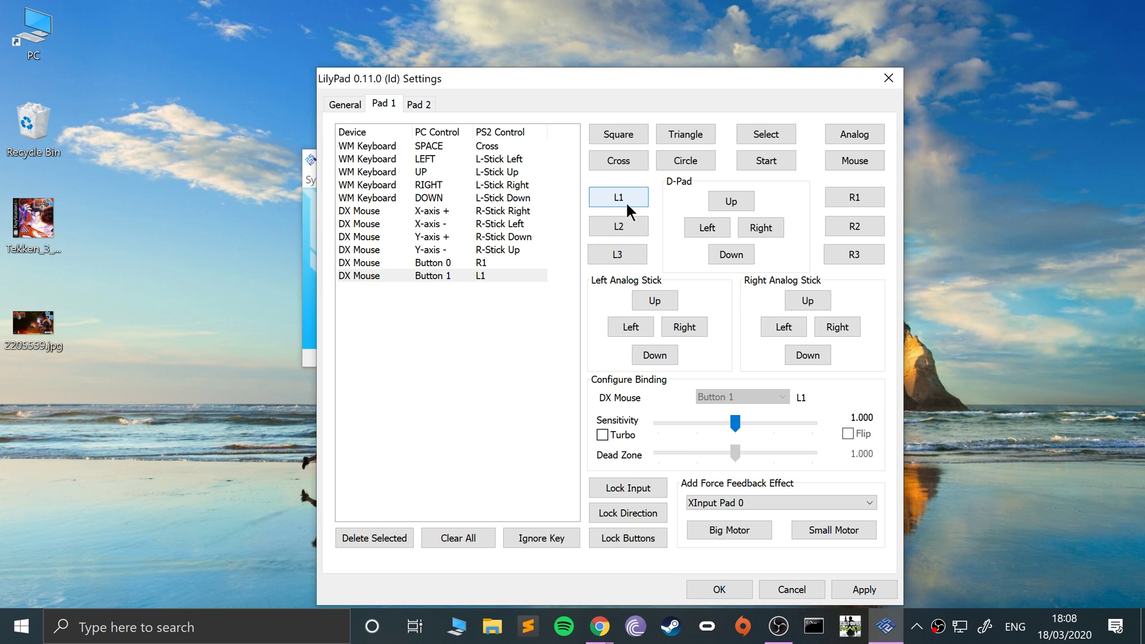
left_click(485, 273)
left_click(484, 264)
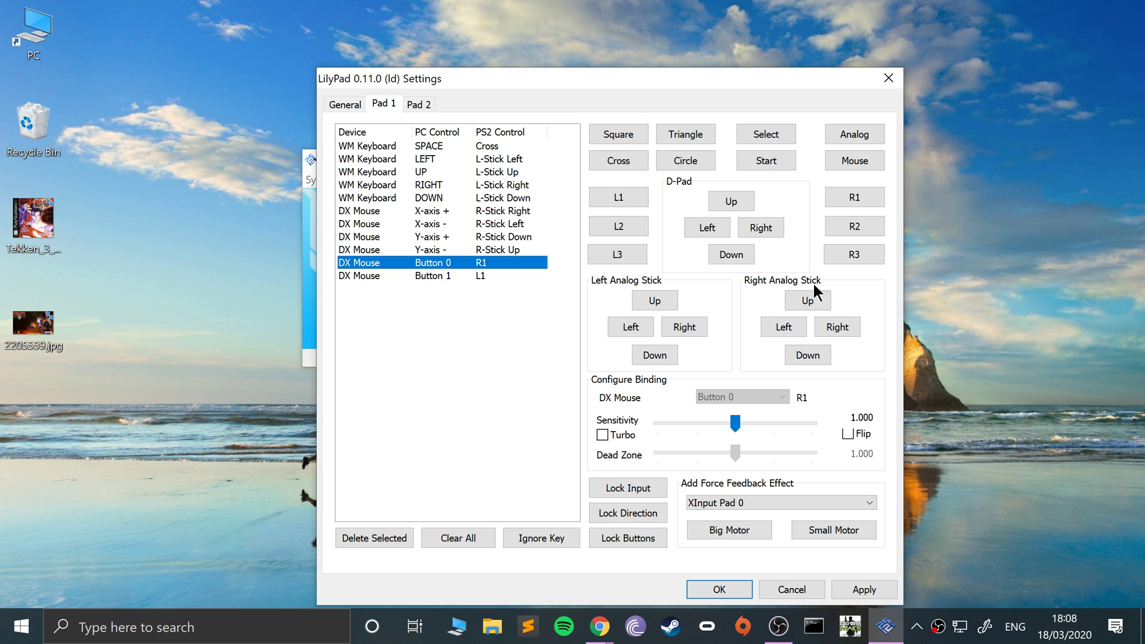
- Map Enter to Start and BACKSPACE to Select
left_click(750, 157)
key("Return")
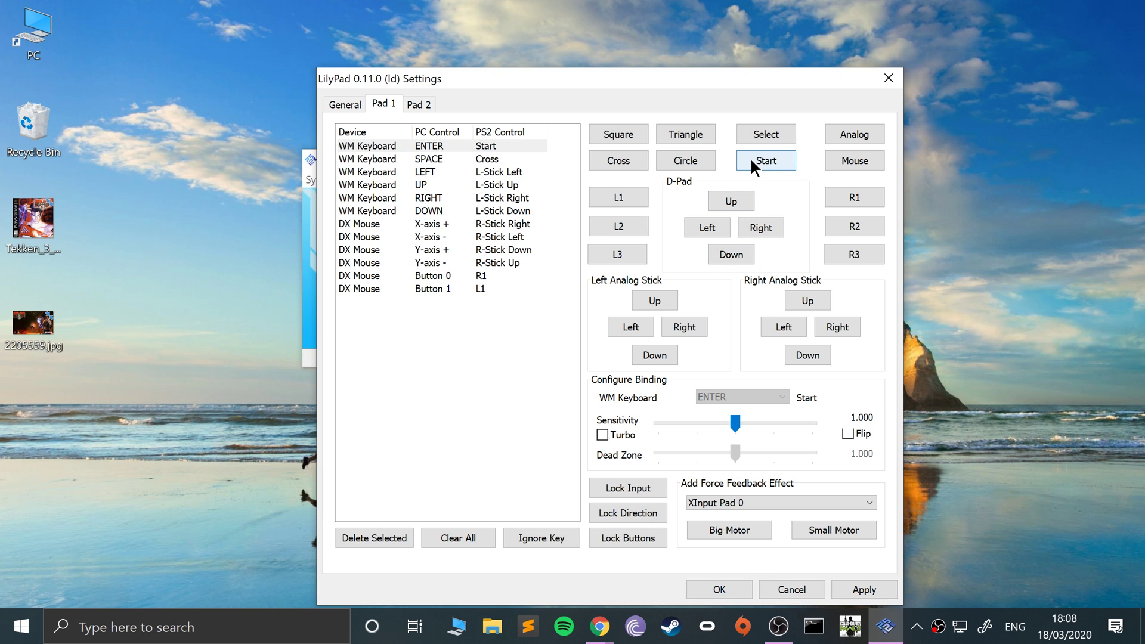
left_click(757, 132)
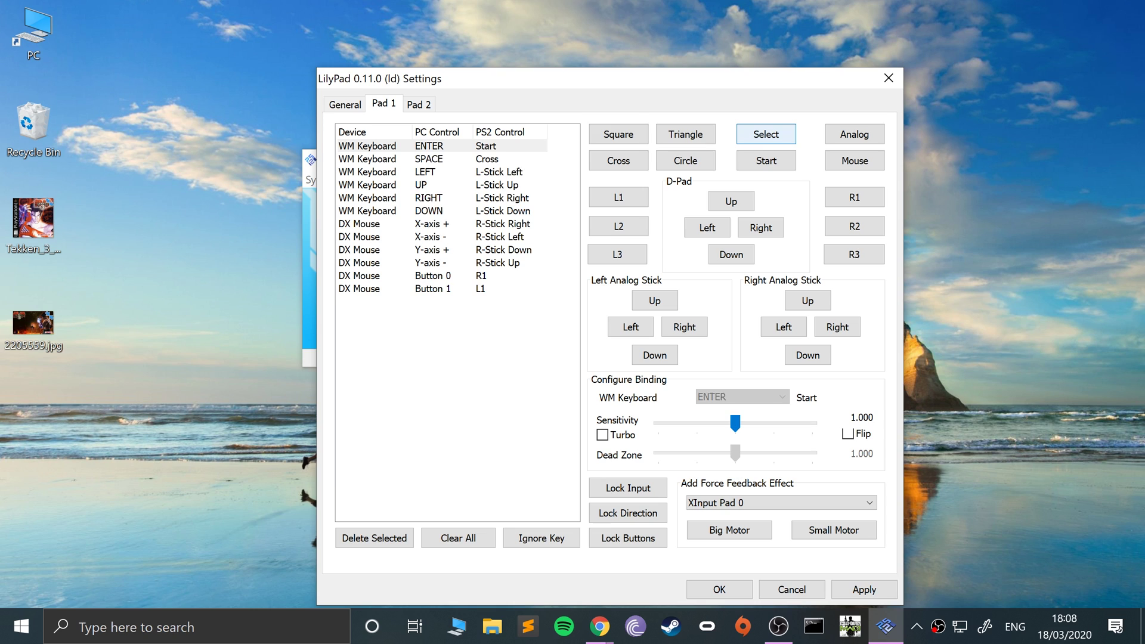
key("BackSpace")
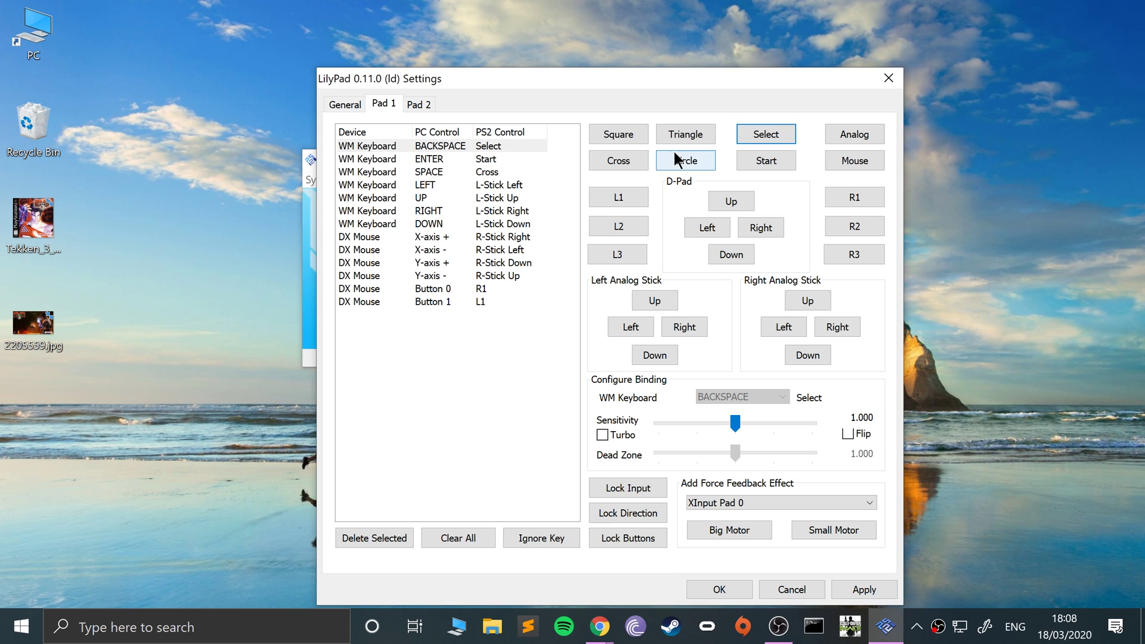
- Remap Start to Insert and Circle to Enter, then apply the Pad 1 bindings
left_click(772, 162)
key("Insert")
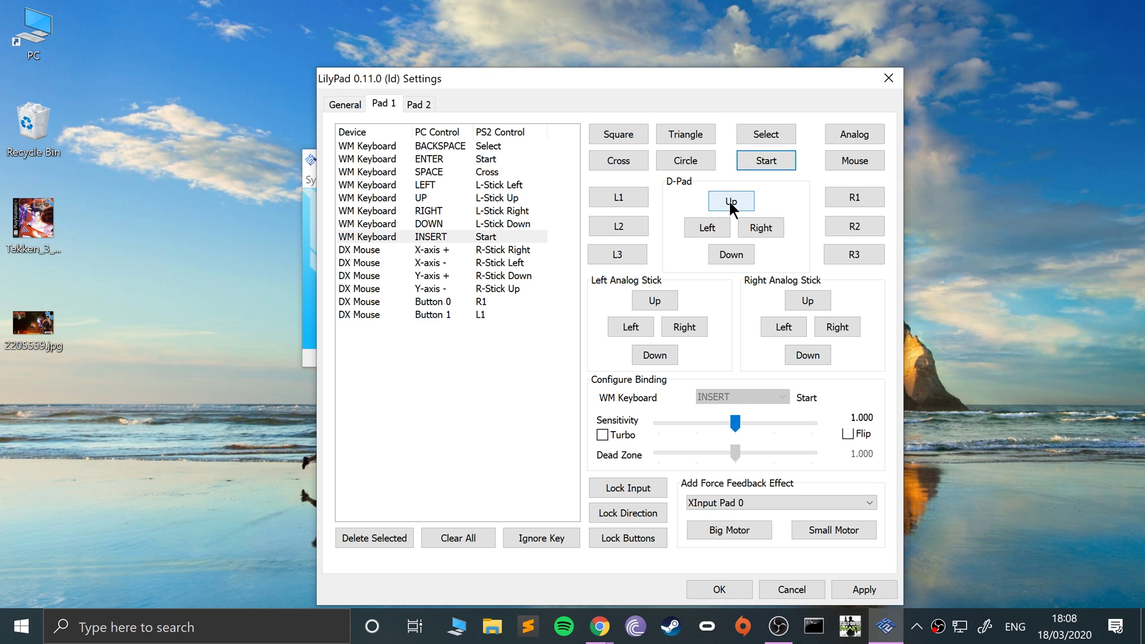
left_click(685, 159)
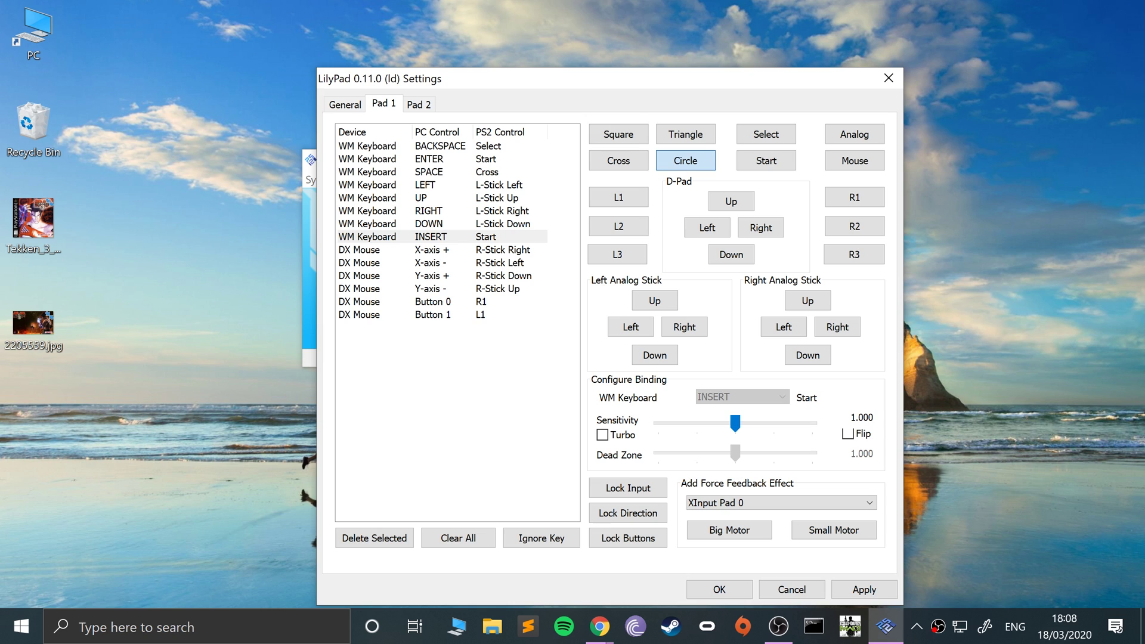
key("Return")
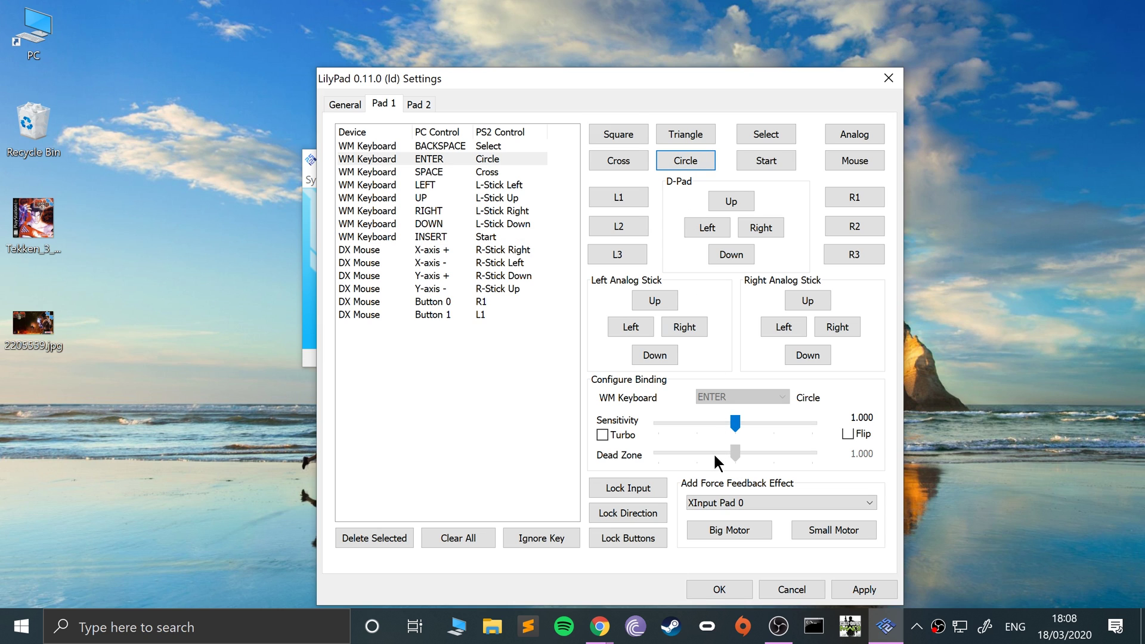
left_click(864, 589)
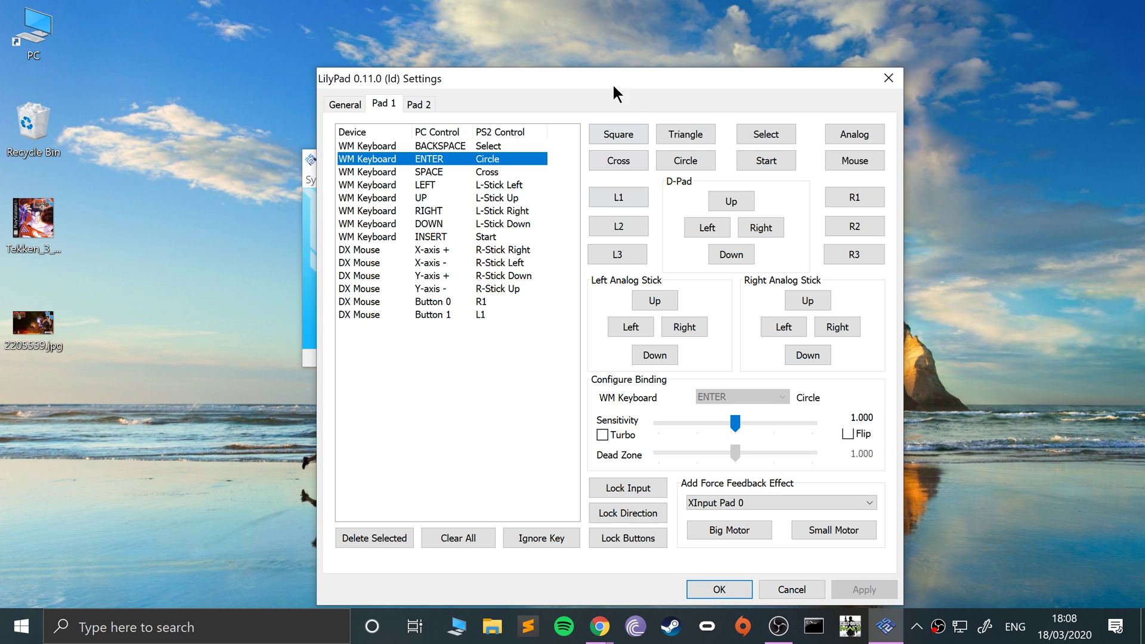
- Glance at Pad 2, save and close LilyPad with OK, and bring up the System boot options
left_click(418, 105)
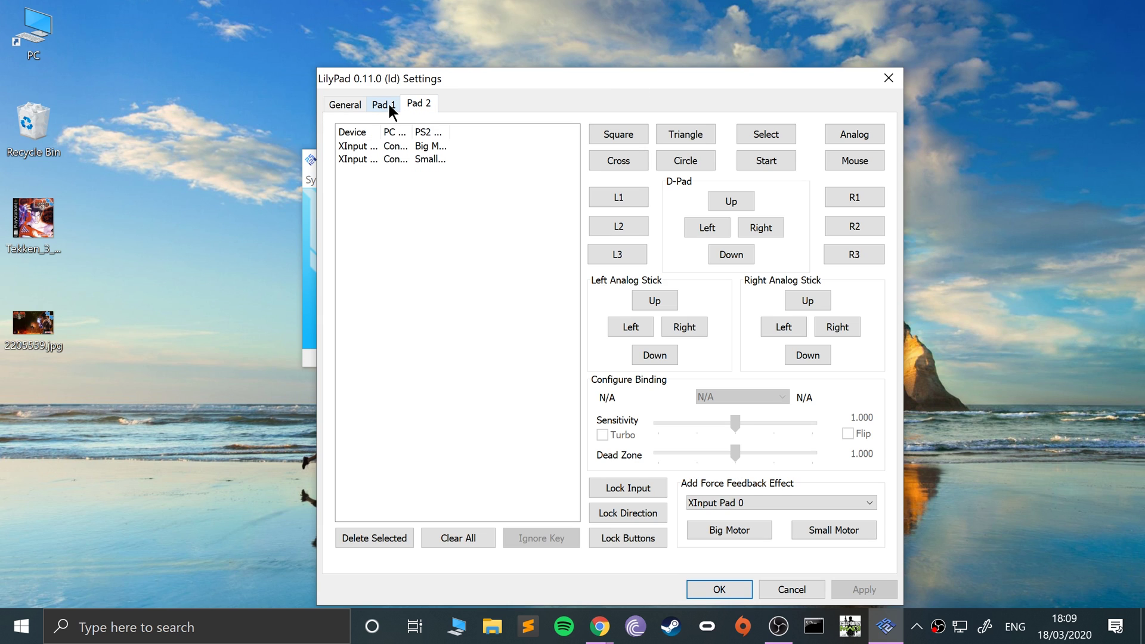
left_click(386, 104)
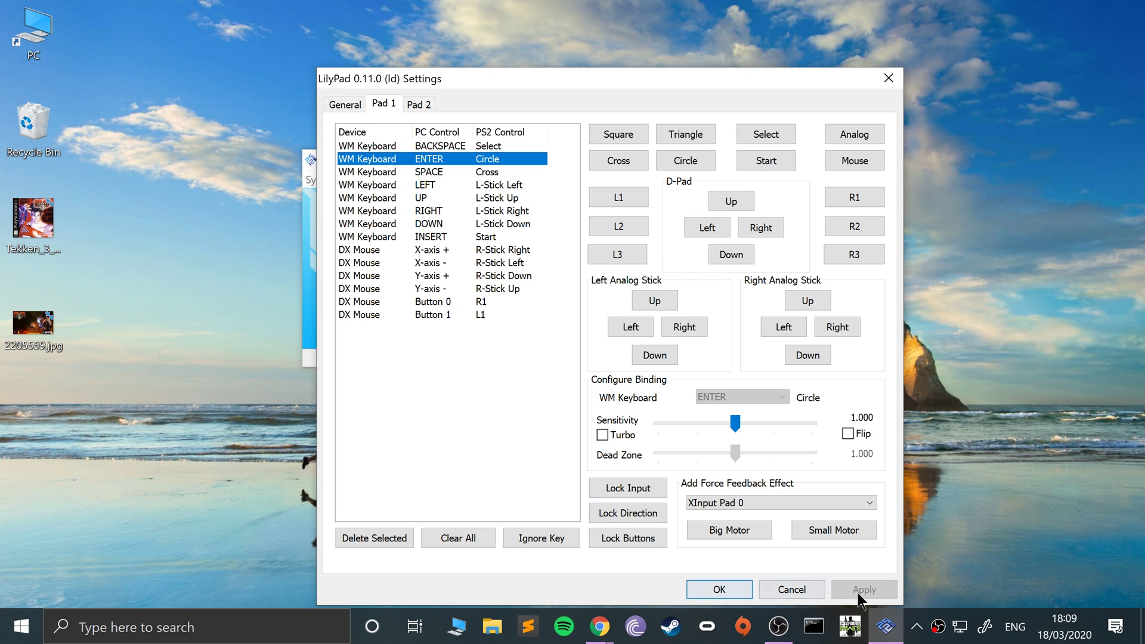
left_click(713, 585)
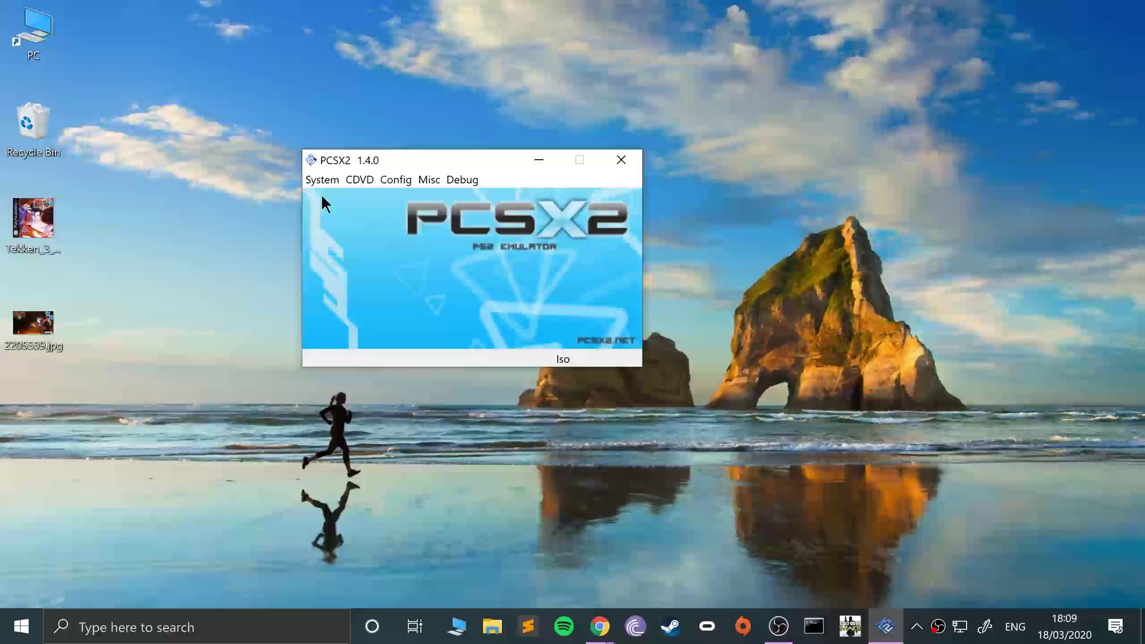
left_click(320, 179)
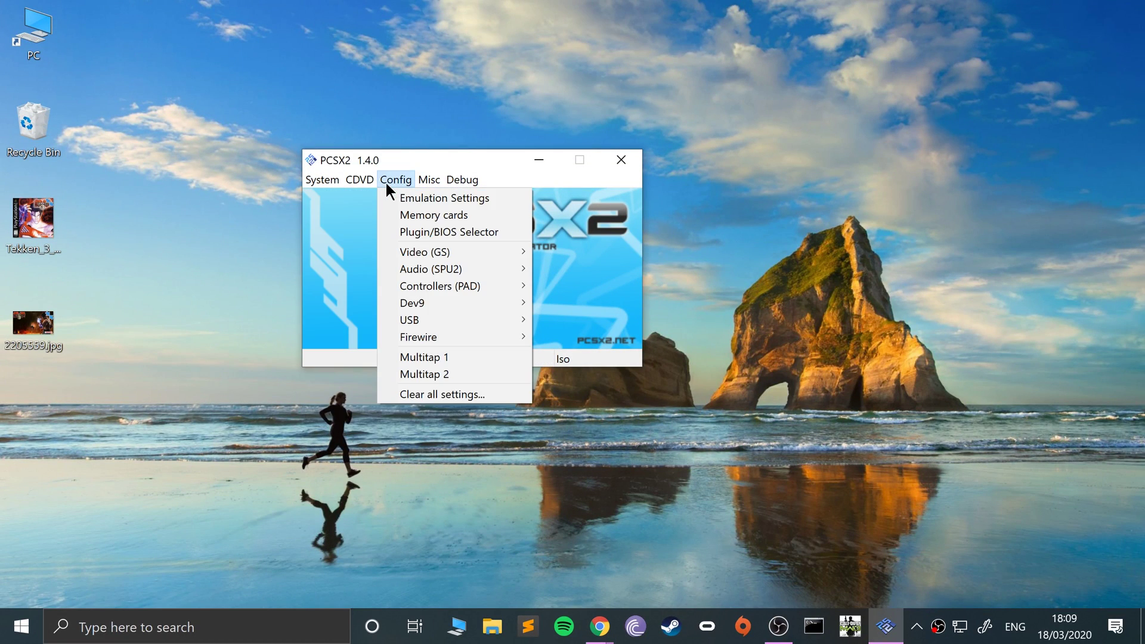
- Fast-boot the Black disc with Boot CDVD (fast) and load the save state with F3
mouse_move(357, 179)
mouse_move(317, 183)
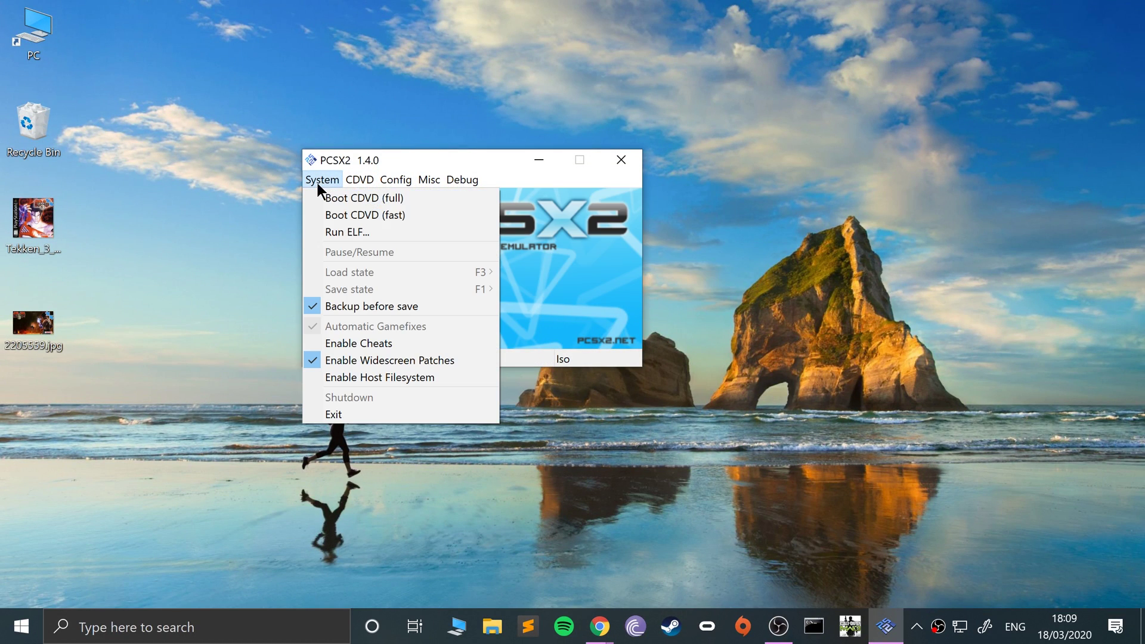
left_click(338, 216)
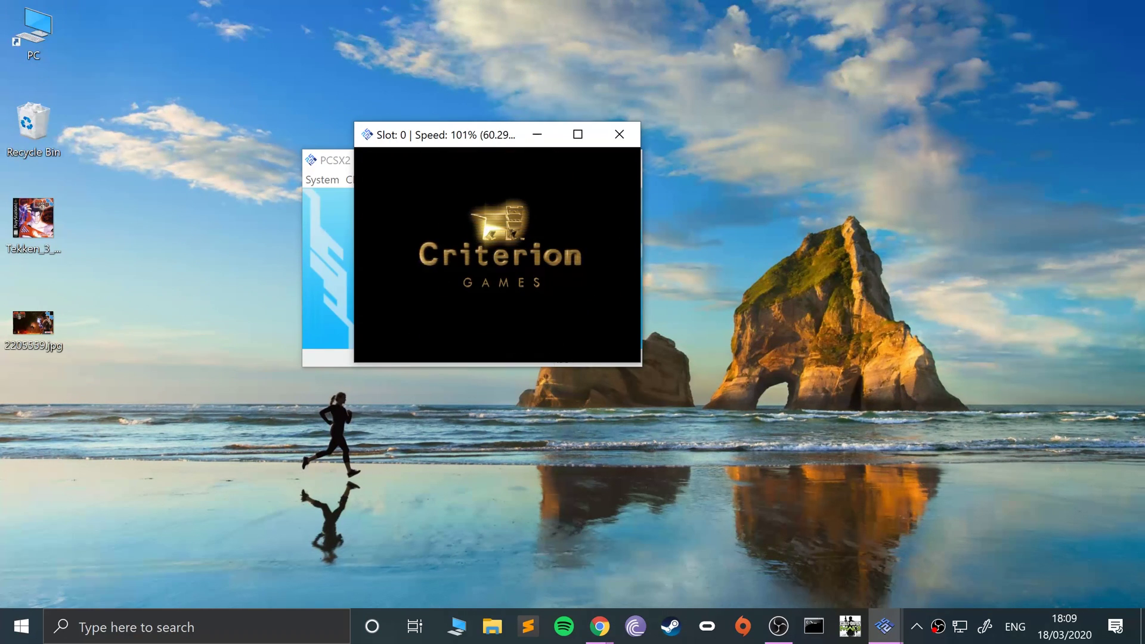
key("F3")
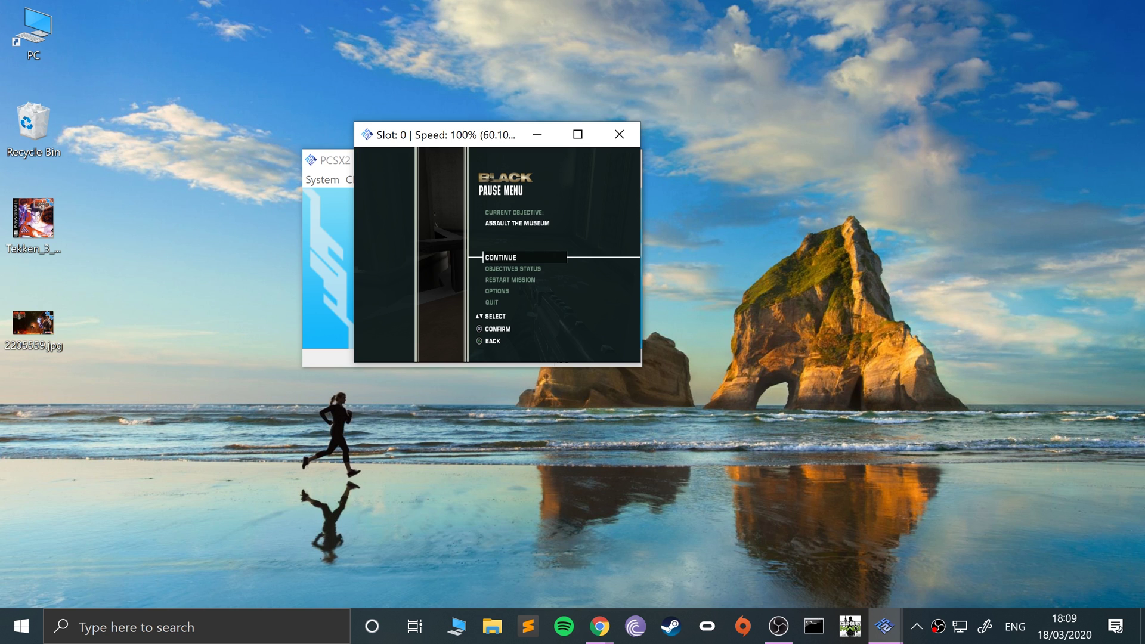
left_click(338, 205)
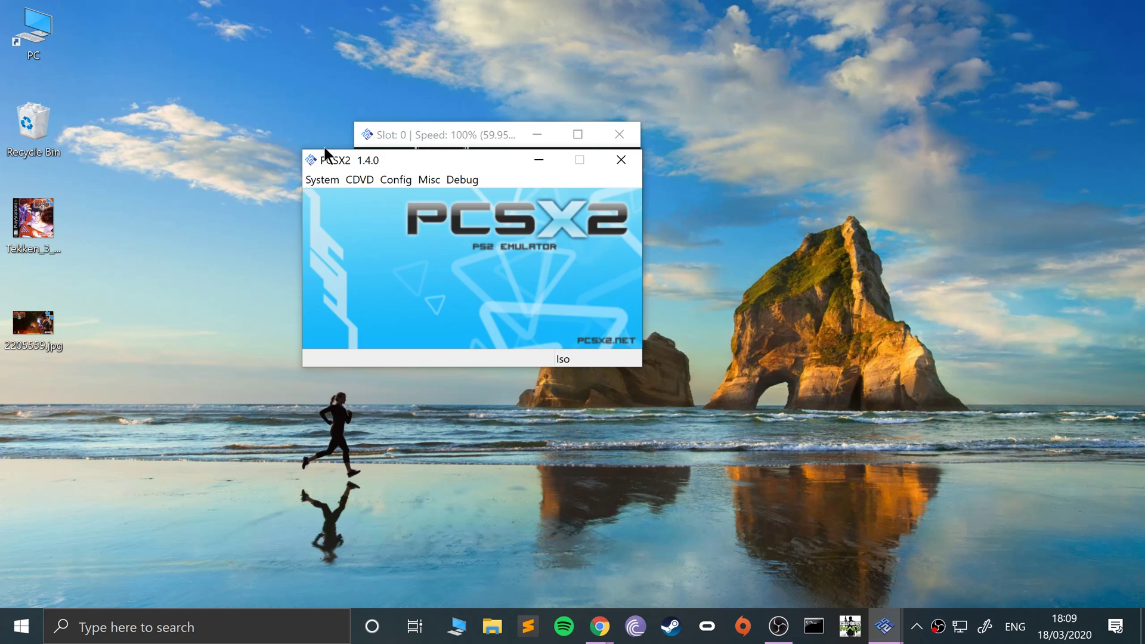
- Maximize the game window and resume the mission by choosing CONTINUE in the pause menu
left_click(577, 135)
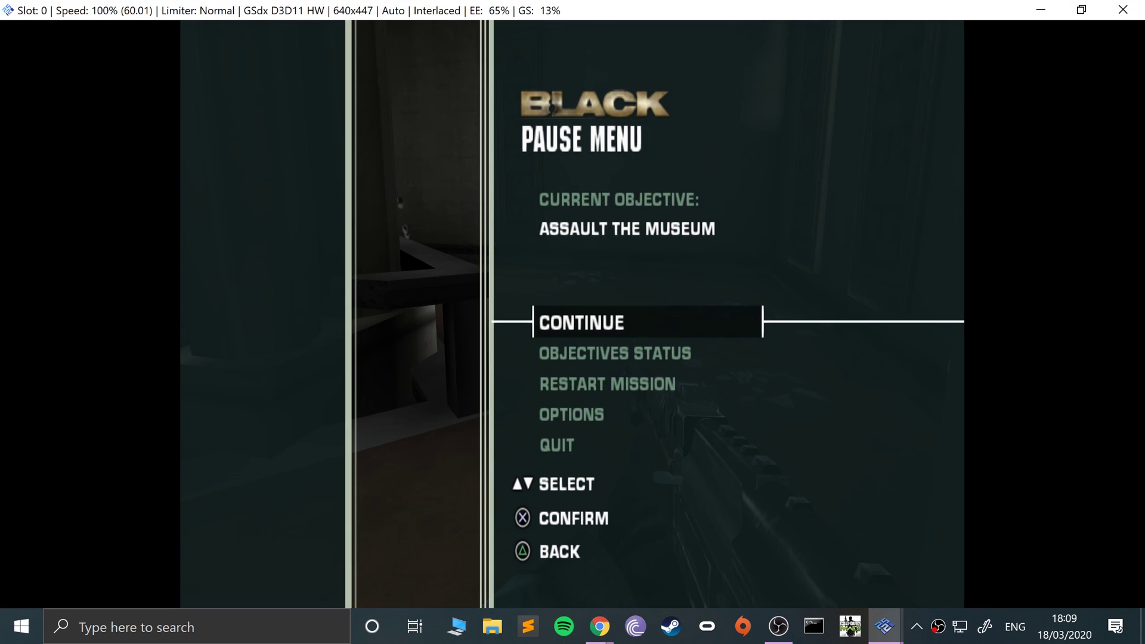
key("Down")
key("Up")
key("Down")
key("Up")
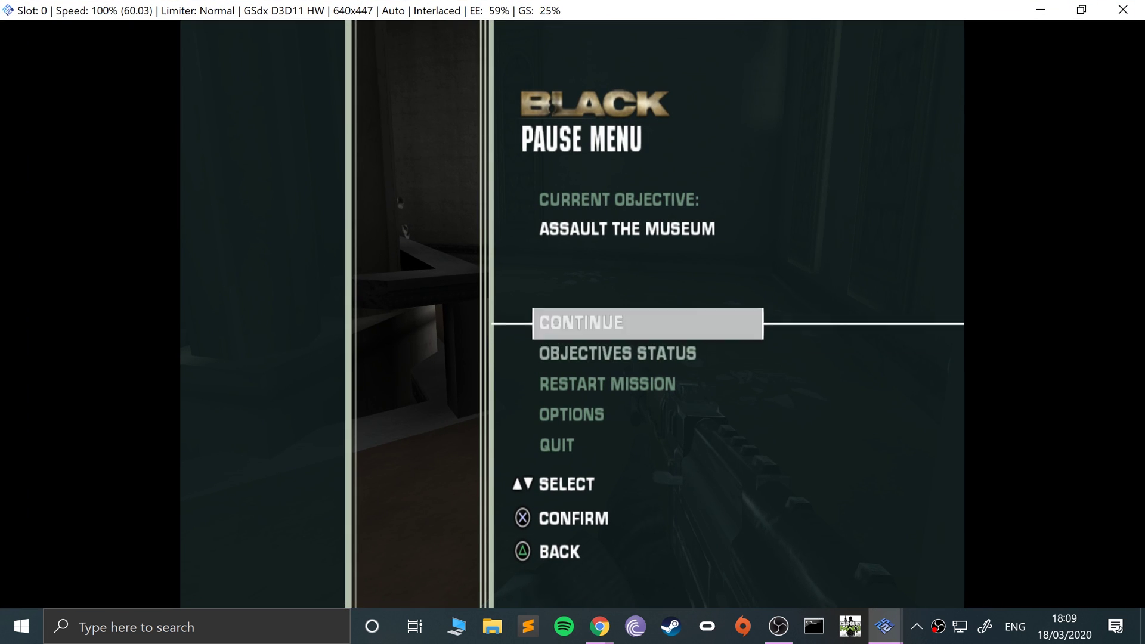
key("Down")
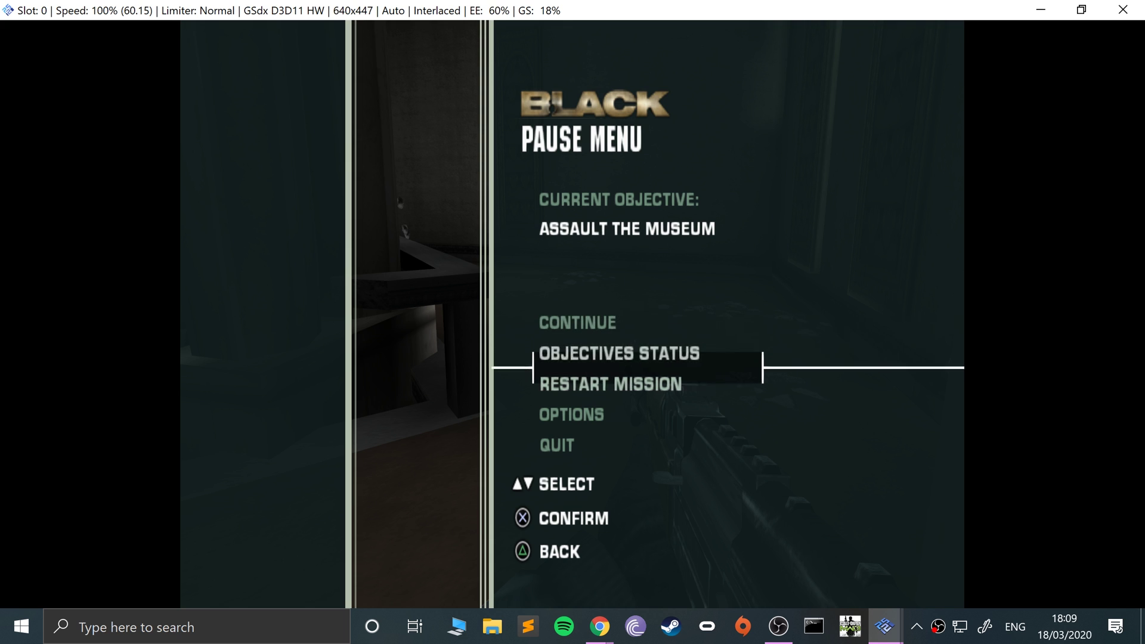
key("Down")
key("Up")
key("Up")
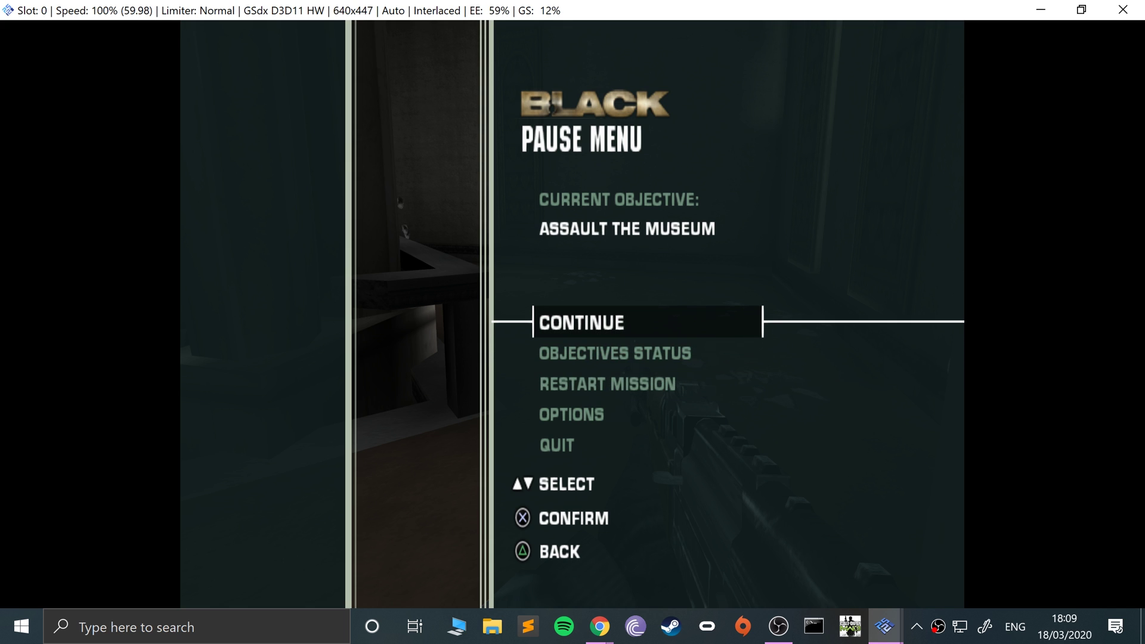
key("Return")
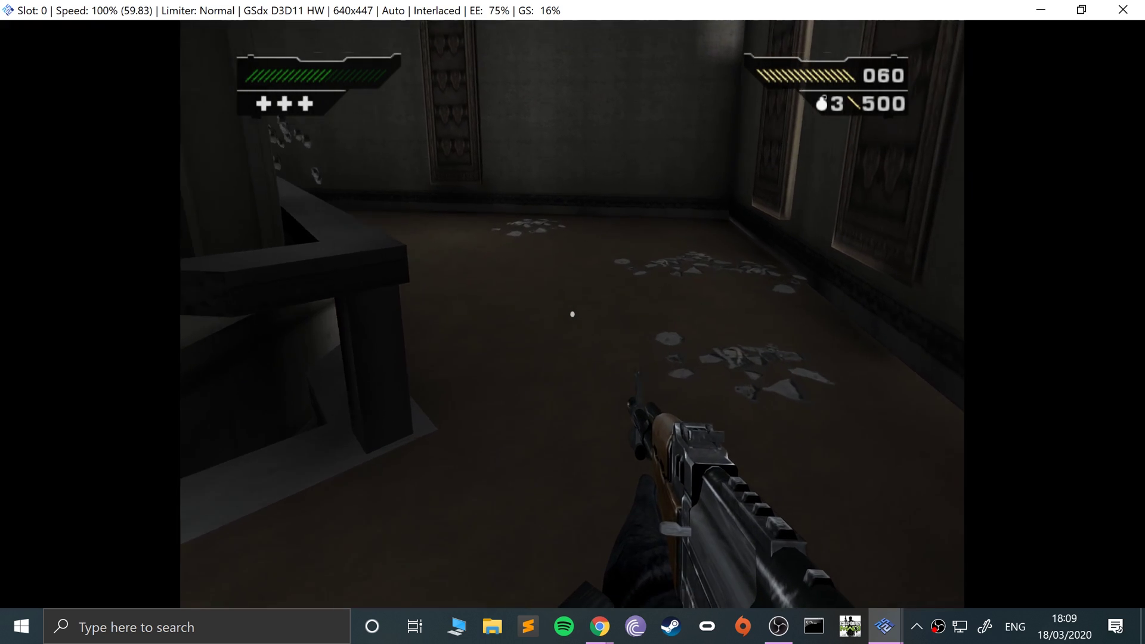
- Move through the checkered hall with the arrow keys, firing at enemies with SPACE
key("Left")
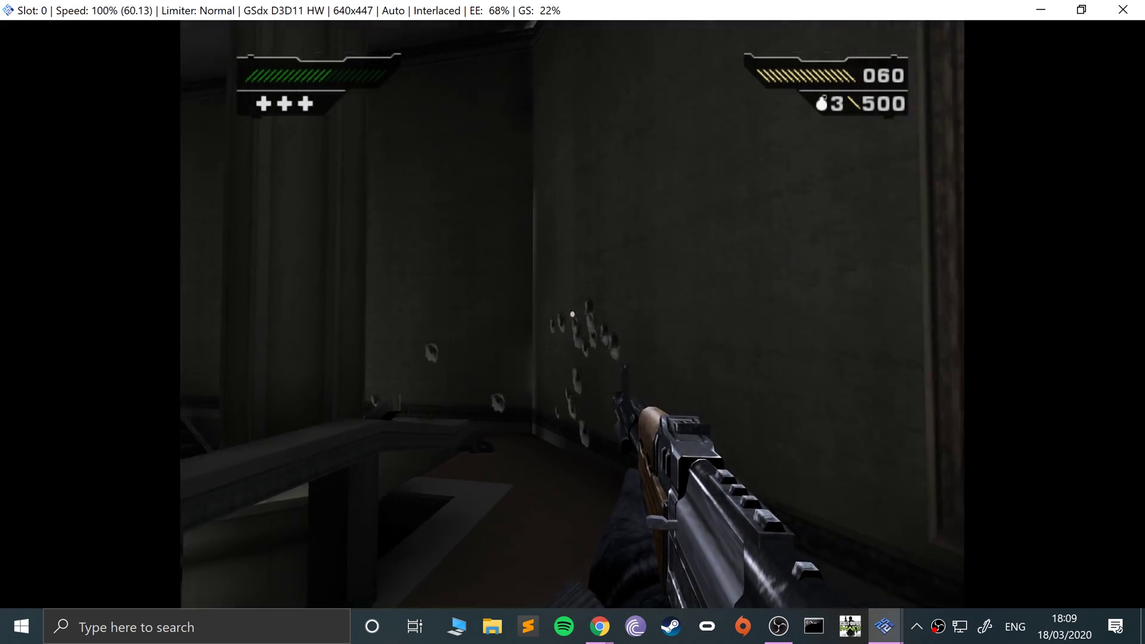
key("Left")
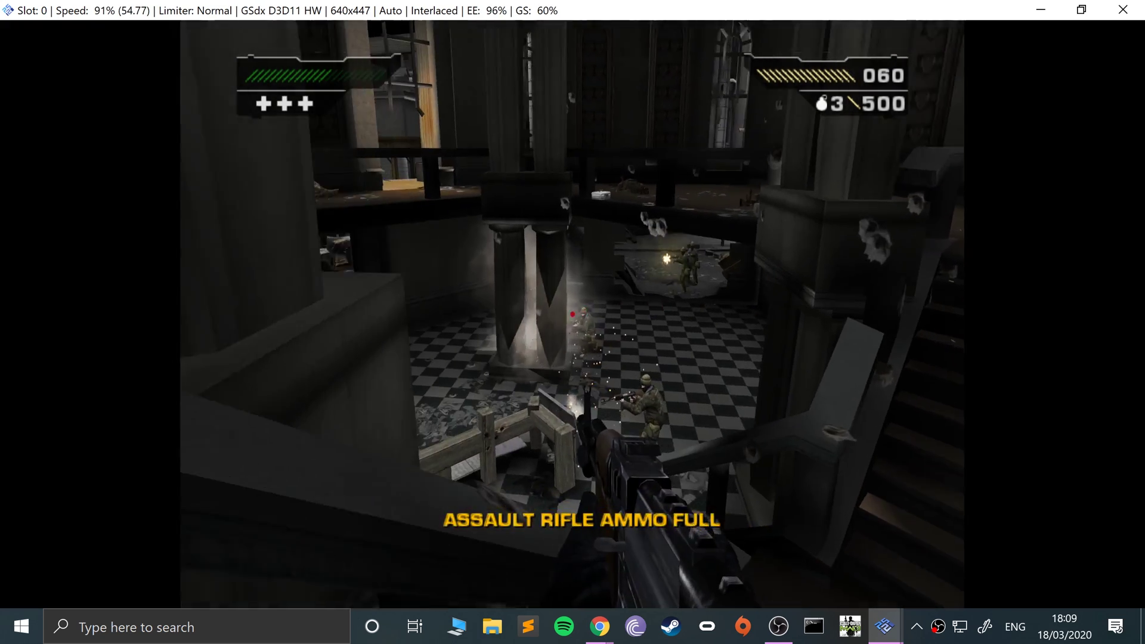
key("Up")
key("space")
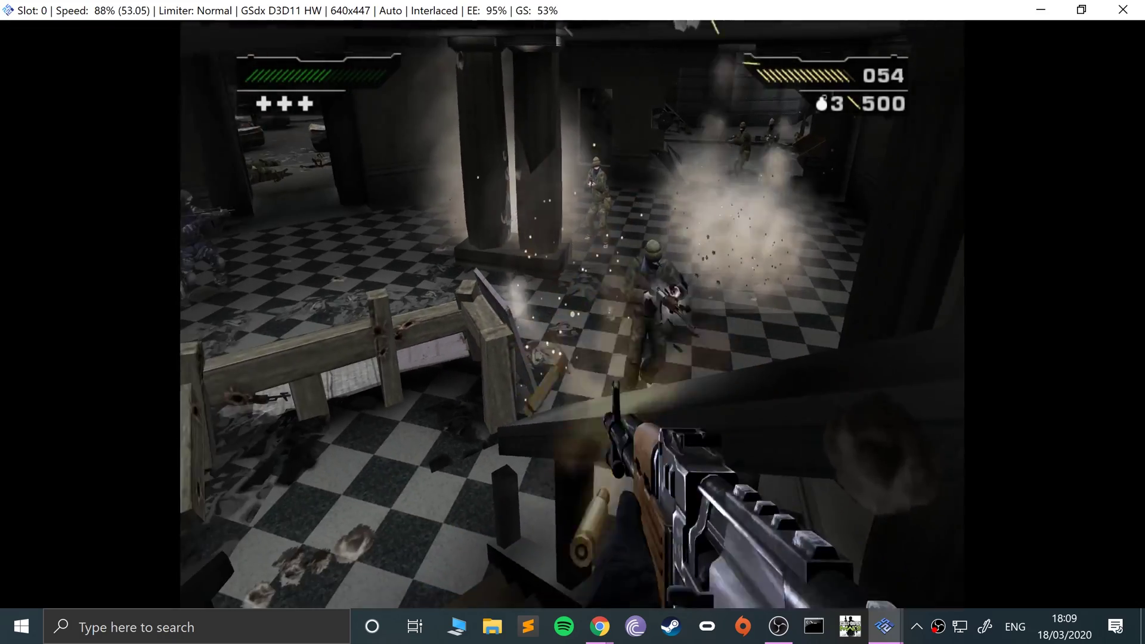
key("space")
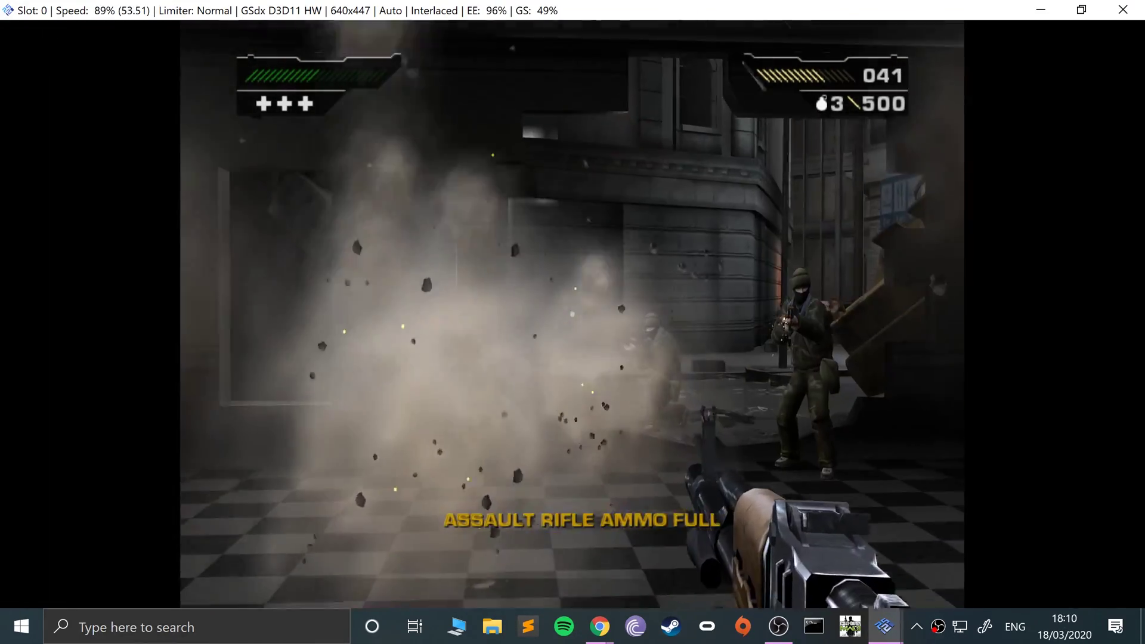
key("space")
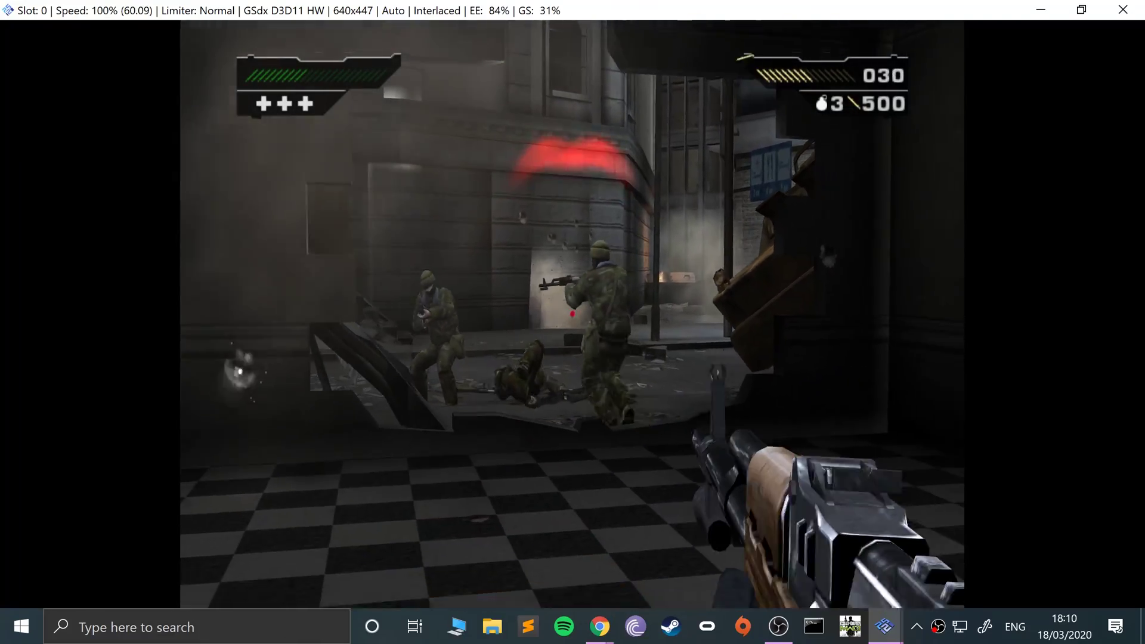
key("space")
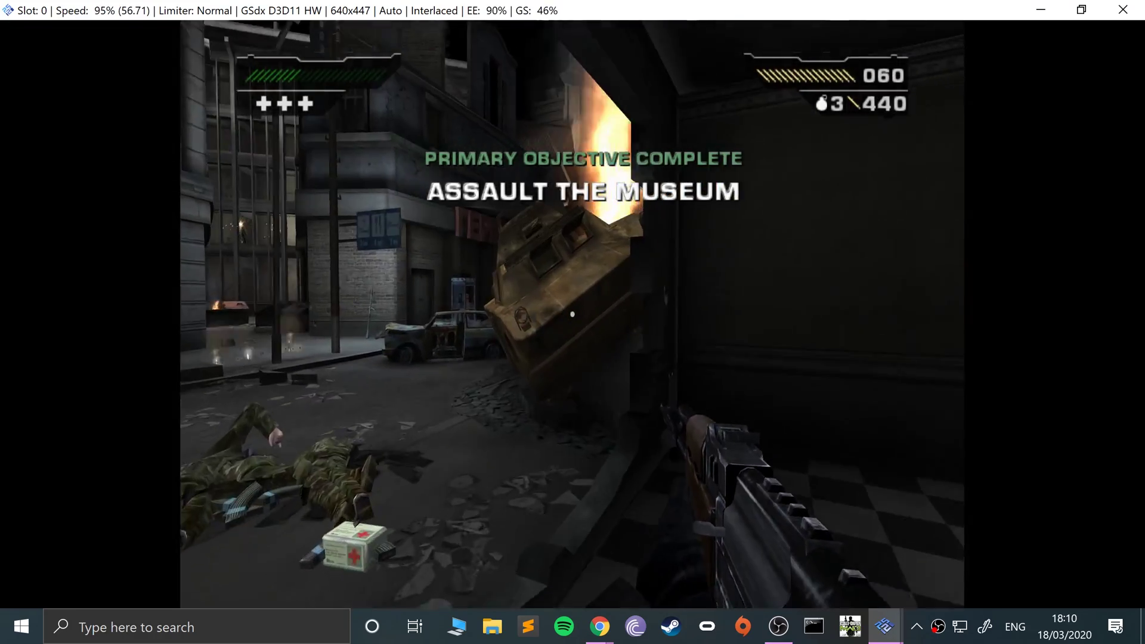
- Keep moving through the street in Black using the Left arrow key
key("Left")
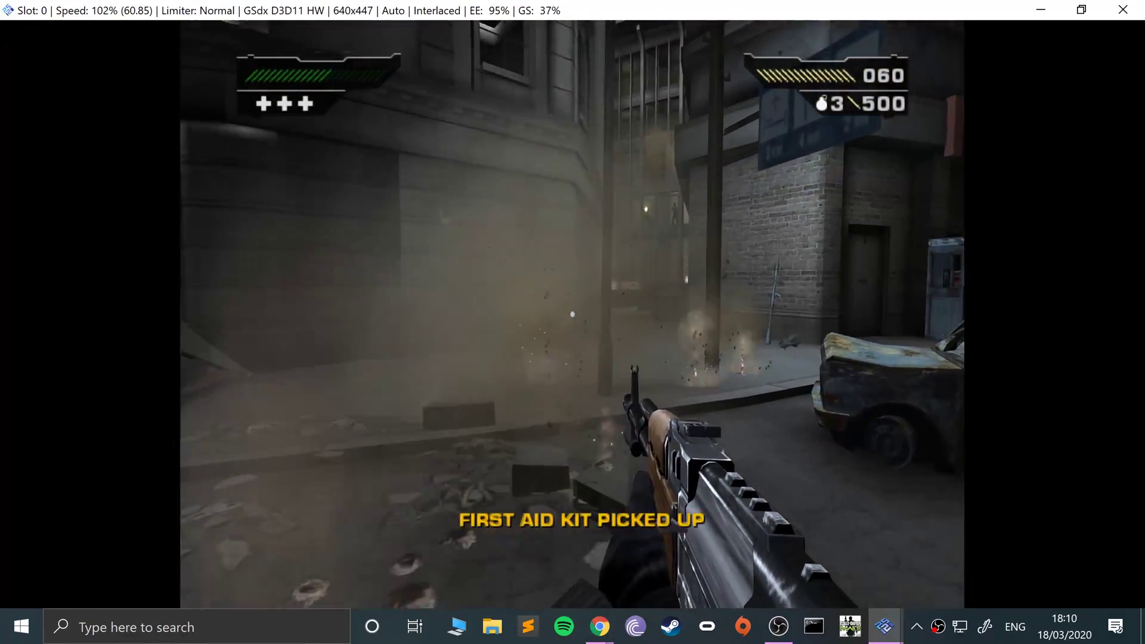